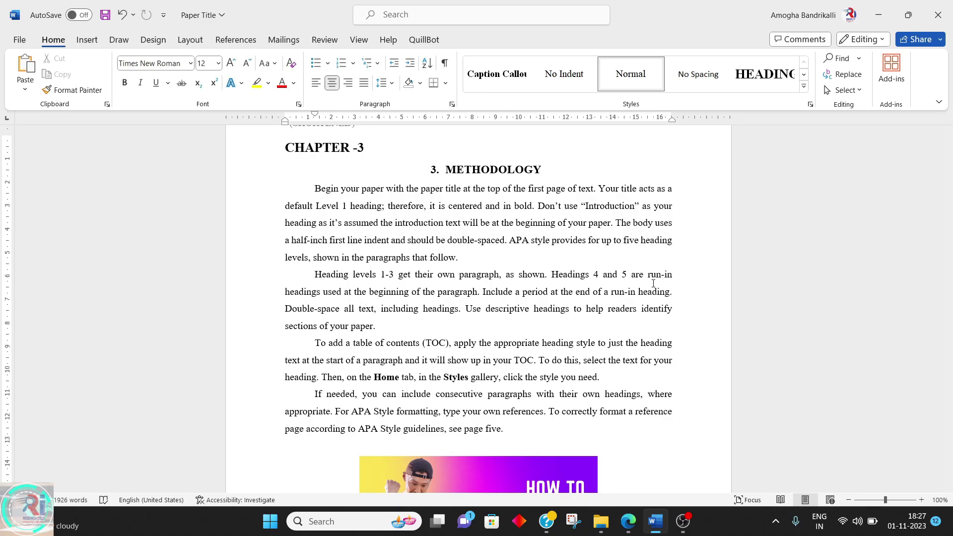
Scroll down to the 'How to write a abstract' image below the Methodology text.
{"action": "scroll", "coordinate": [653, 283], "scroll_direction": "down", "scroll_amount": 5}
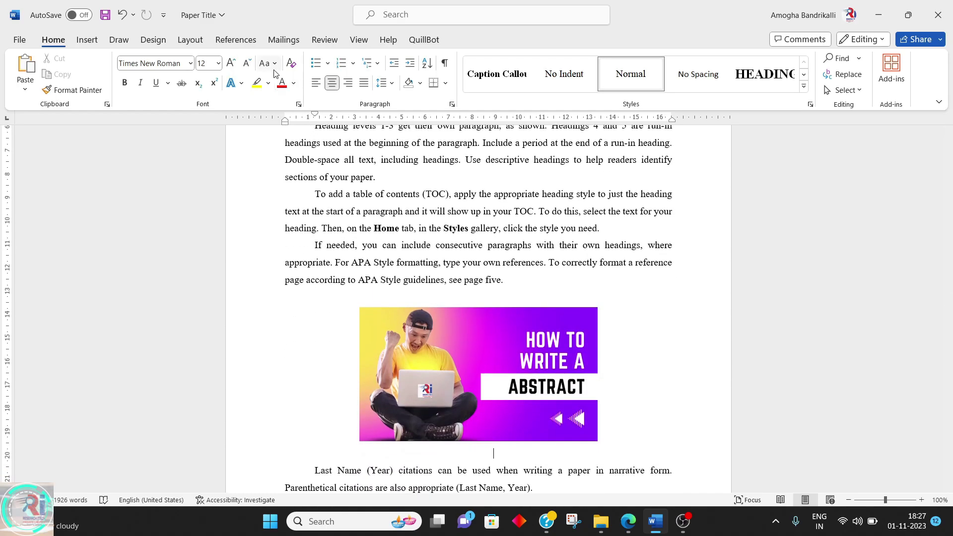
Create a new 'Figures' caption label numbered with the chapter number from Heading 2.
{"action": "left_click", "coordinate": [247, 39]}
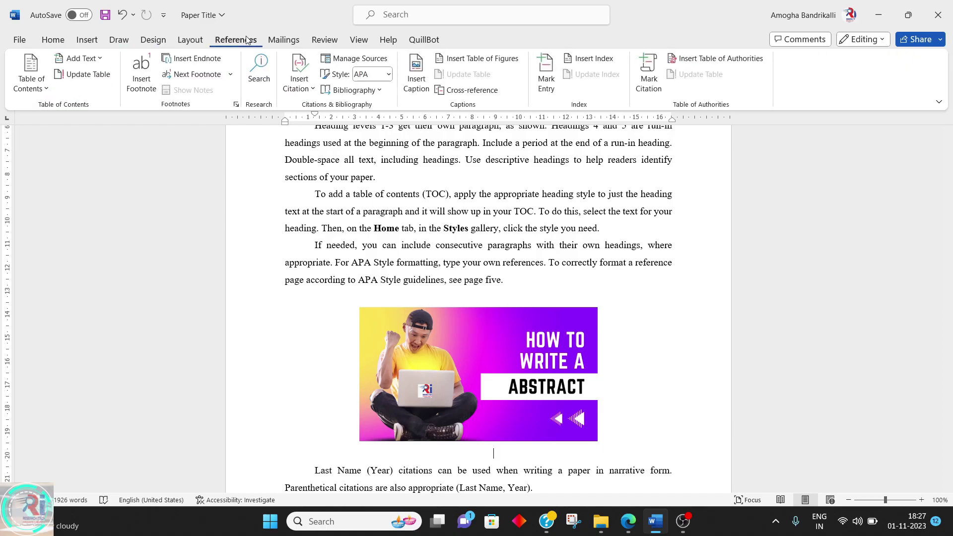
{"action": "left_click", "coordinate": [417, 72]}
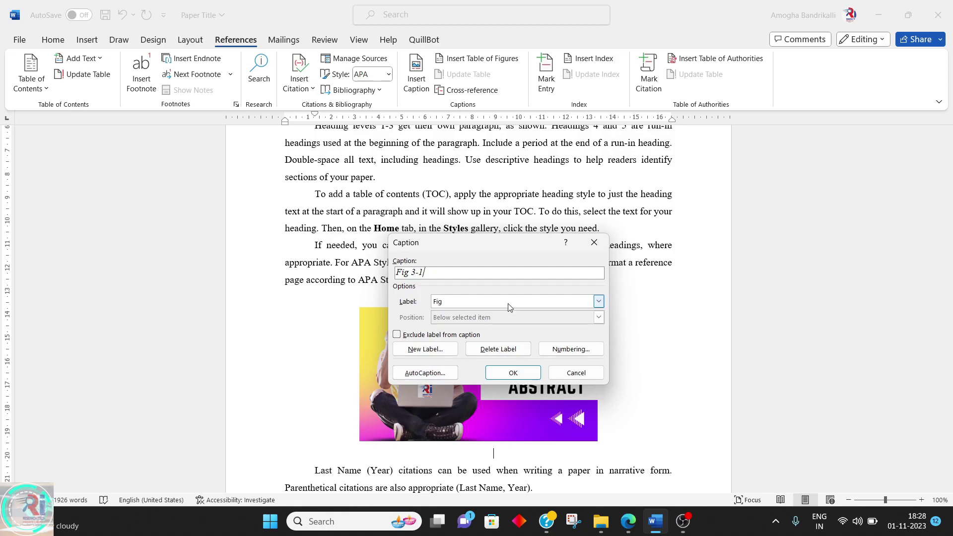
{"action": "left_click", "coordinate": [449, 350]}
{"action": "type", "text": "F"}
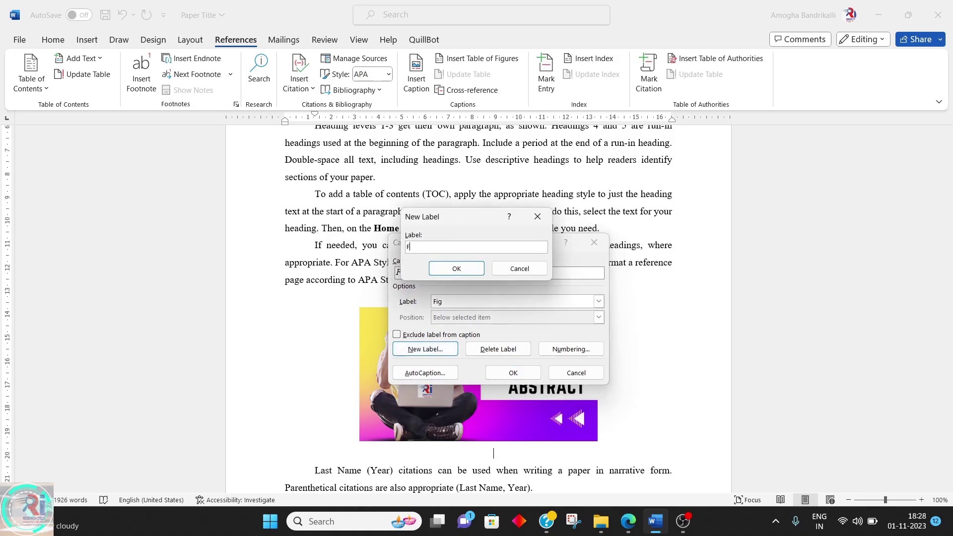
{"action": "type", "text": "igures"}
{"action": "left_click", "coordinate": [457, 269]}
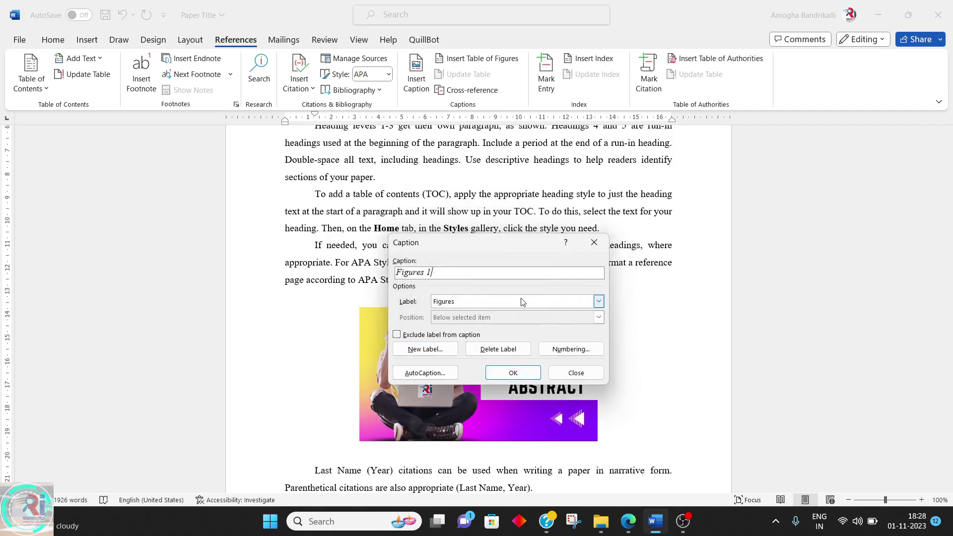
{"action": "left_click", "coordinate": [567, 350]}
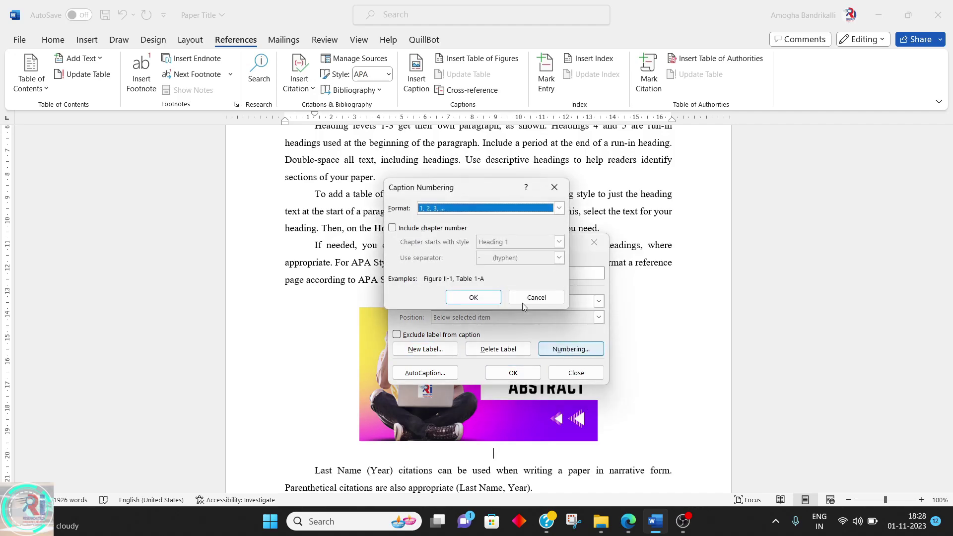
{"action": "left_click", "coordinate": [452, 227]}
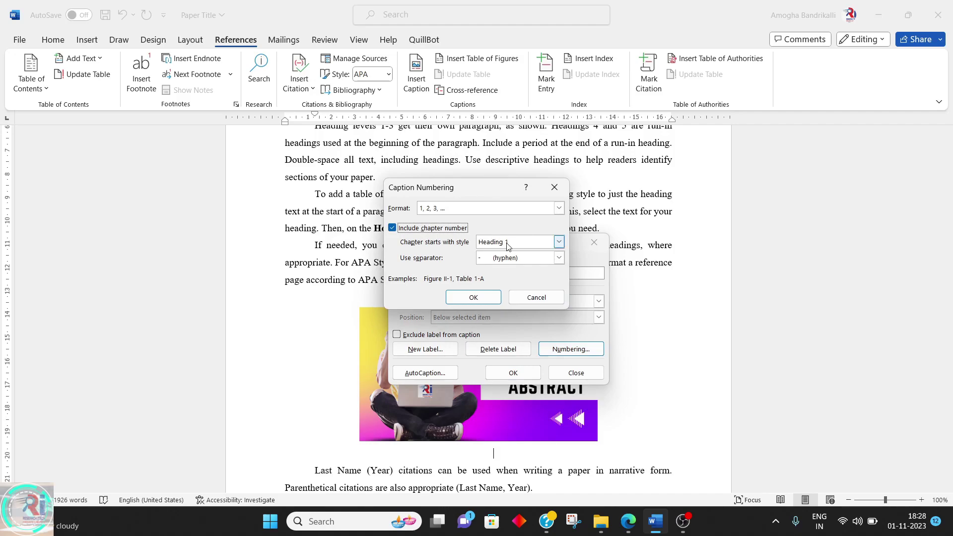
{"action": "left_click", "coordinate": [559, 241]}
{"action": "left_click", "coordinate": [516, 262]}
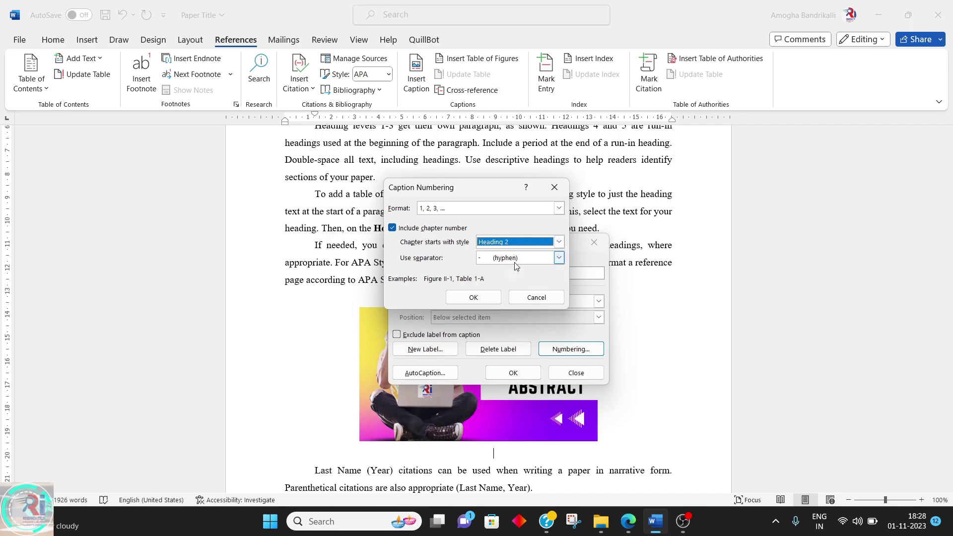
{"action": "left_click", "coordinate": [472, 298]}
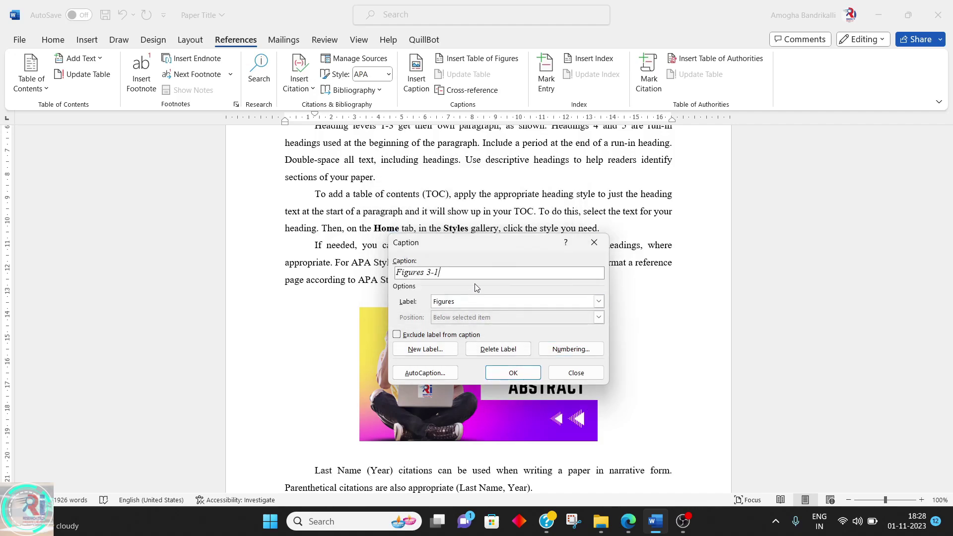
Insert the caption 'Figures 3-1: Figure name' under the abstract image and centre it.
{"action": "type", "text": ": Abstract writin"}
{"action": "key", "text": "BackSpace"}
{"action": "key", "text": "BackSpace"}
{"action": "key", "text": "BackSpace"}
{"action": "key", "text": "BackSpace"}
{"action": "key", "text": "BackSpace"}
{"action": "key", "text": "BackSpace"}
{"action": "key", "text": "BackSpace"}
{"action": "key", "text": "BackSpace"}
{"action": "key", "text": "BackSpace"}
{"action": "key", "text": "BackSpace"}
{"action": "key", "text": "BackSpace"}
{"action": "key", "text": "BackSpace"}
{"action": "key", "text": "BackSpace"}
{"action": "key", "text": "BackSpace"}
{"action": "key", "text": "BackSpace"}
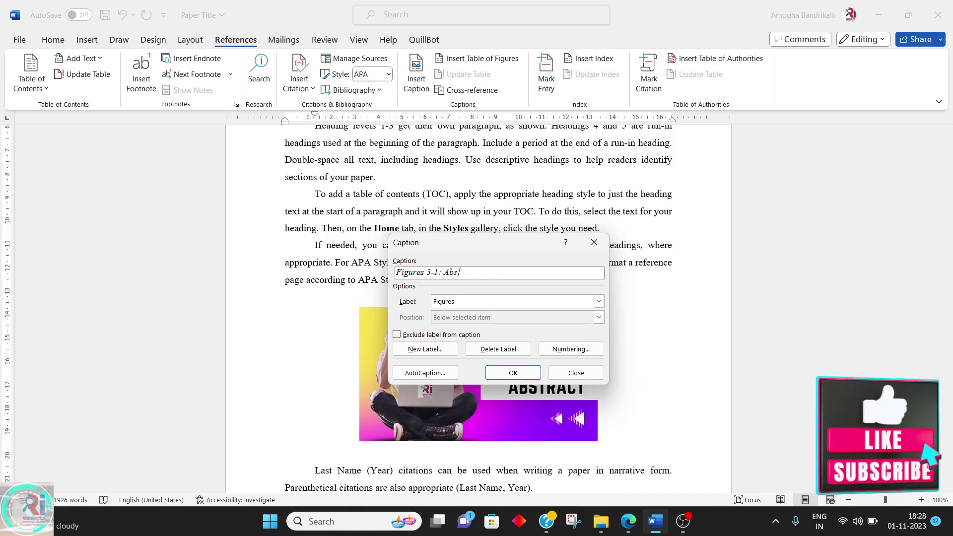
{"action": "type", "text": "Figure name"}
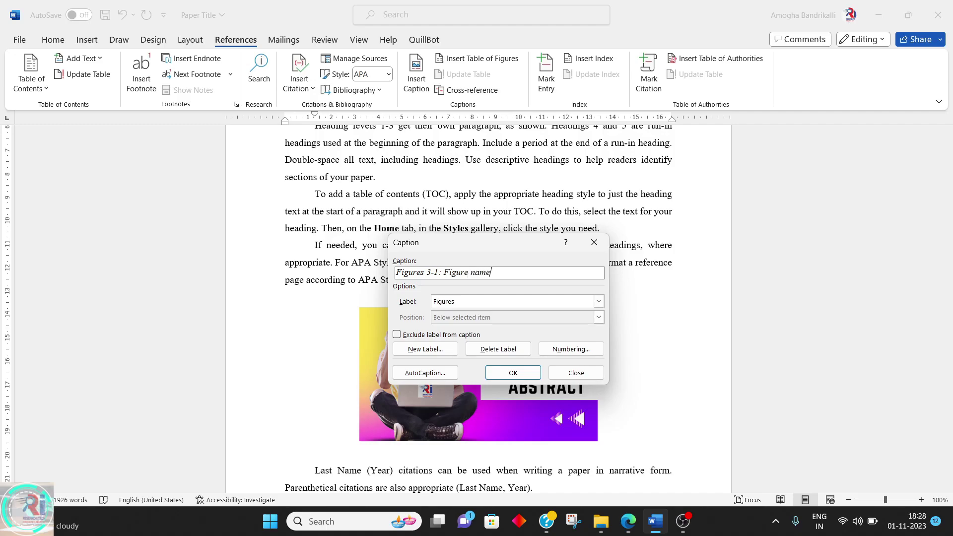
{"action": "key", "text": "Return"}
{"action": "key", "text": "ctrl+e"}
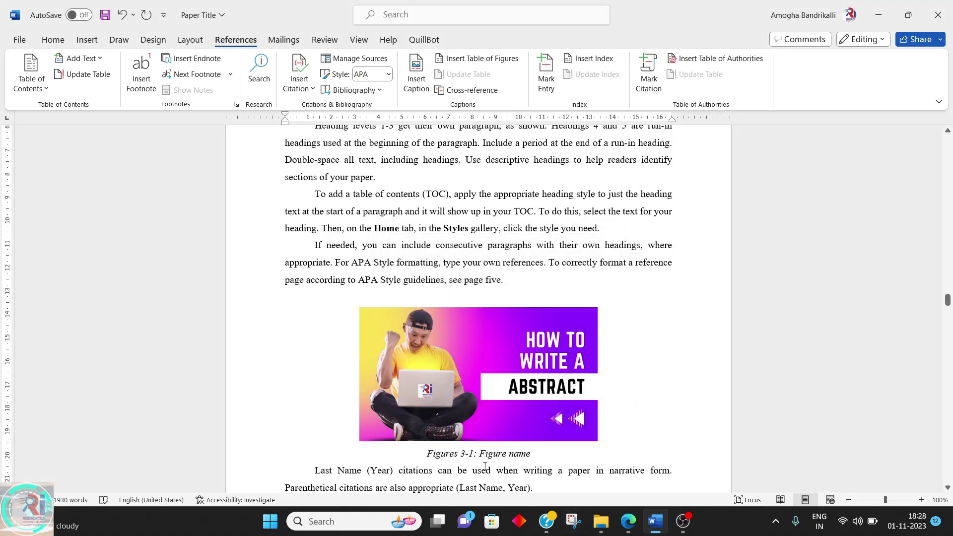
Apply the Heading 2 style to the '3. METHODOLOGY' heading.
{"action": "scroll", "coordinate": [466, 453], "scroll_direction": "up", "scroll_amount": 5}
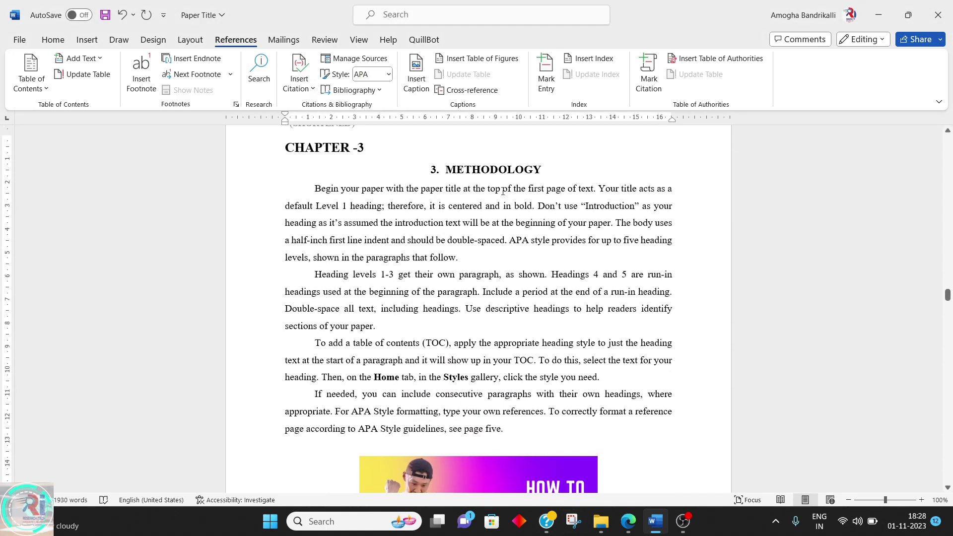
{"action": "scroll", "coordinate": [503, 191], "scroll_direction": "down", "scroll_amount": 1}
{"action": "scroll", "coordinate": [502, 191], "scroll_direction": "up", "scroll_amount": 2}
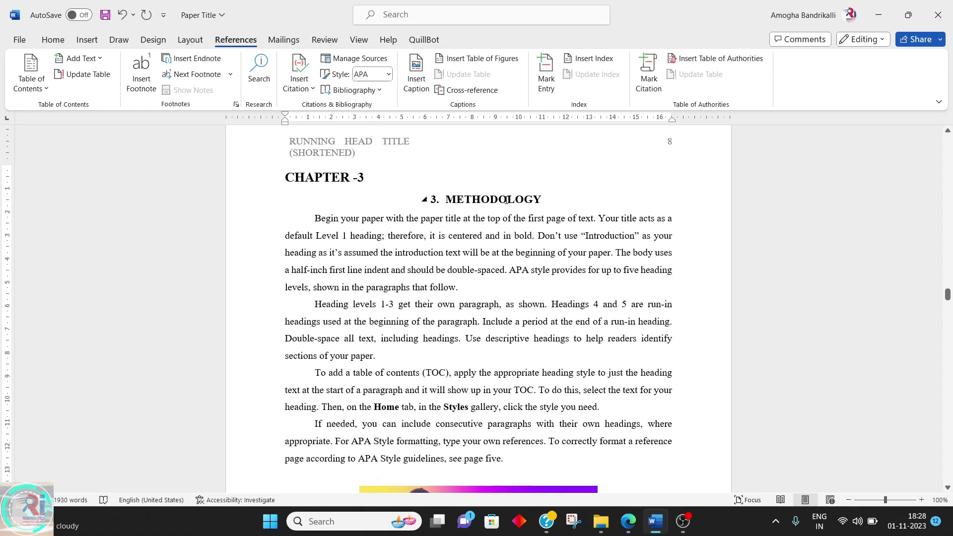
{"action": "left_click", "coordinate": [53, 39]}
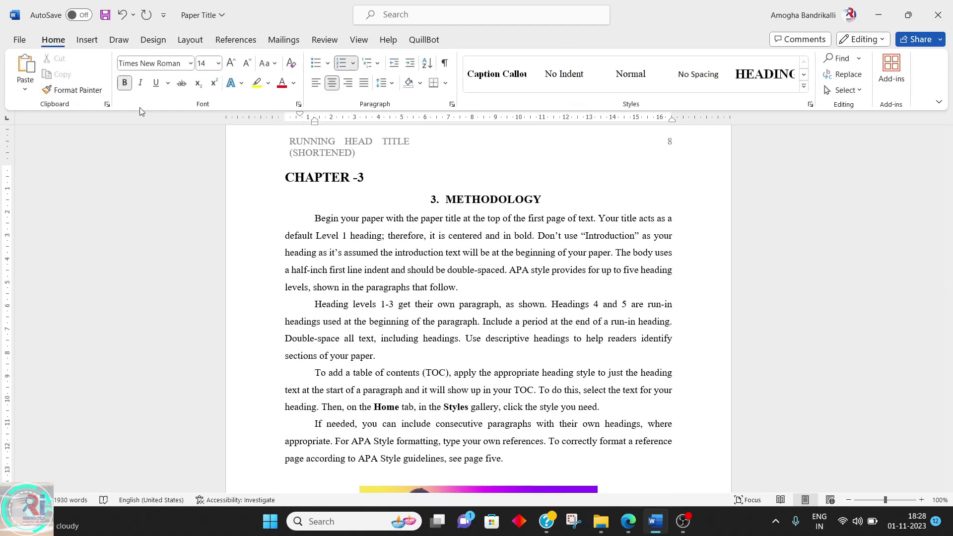
{"action": "left_click", "coordinate": [490, 199]}
{"action": "left_click", "coordinate": [803, 86]}
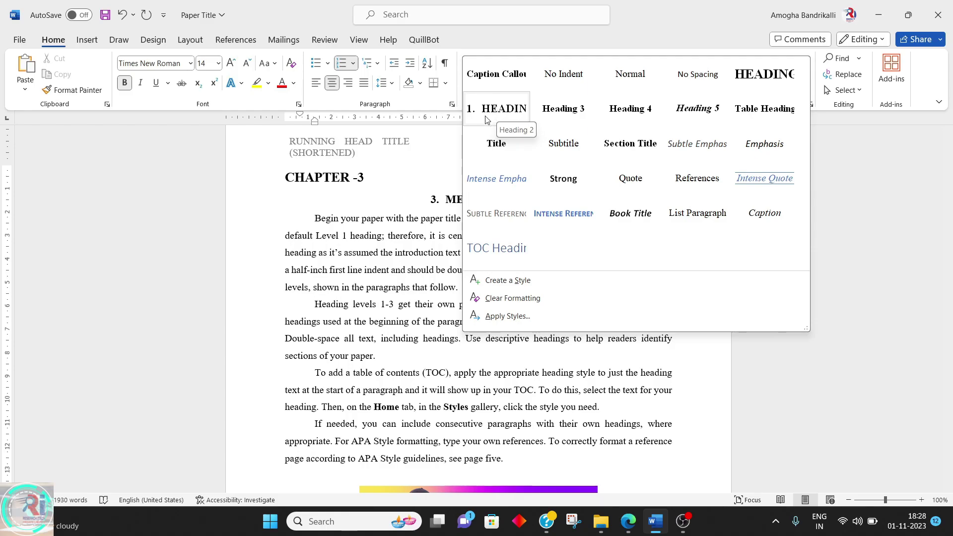
{"action": "left_click", "coordinate": [498, 109]}
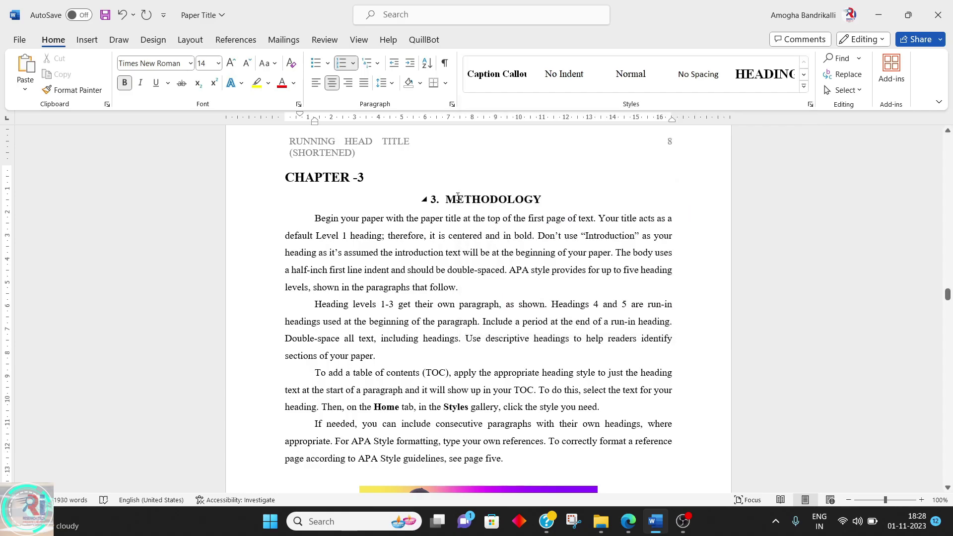
{"action": "scroll", "coordinate": [461, 318], "scroll_direction": "down", "scroll_amount": 6}
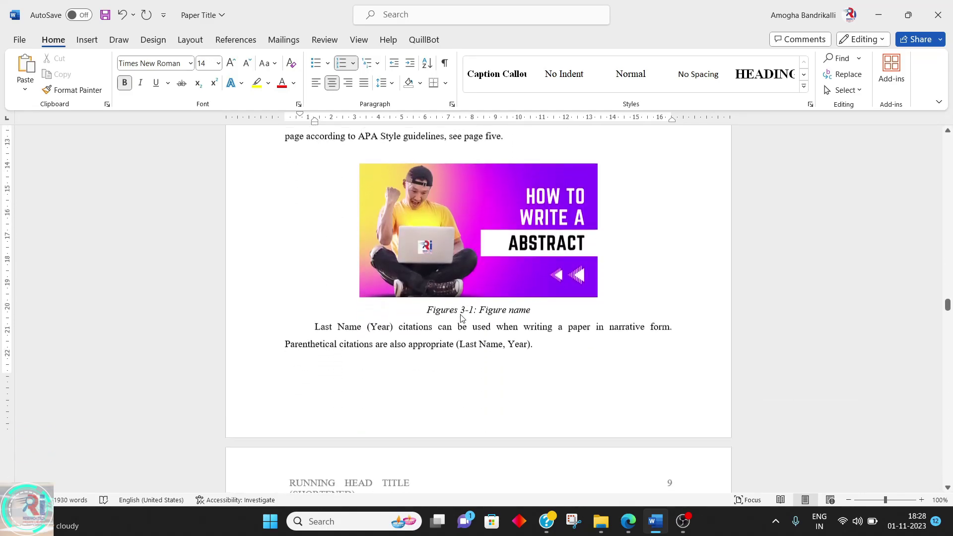
Paste a centred copy of the image on page 9 captioned 'Figures 3-2: Second figure name'.
{"action": "scroll", "coordinate": [522, 308], "scroll_direction": "down", "scroll_amount": 3}
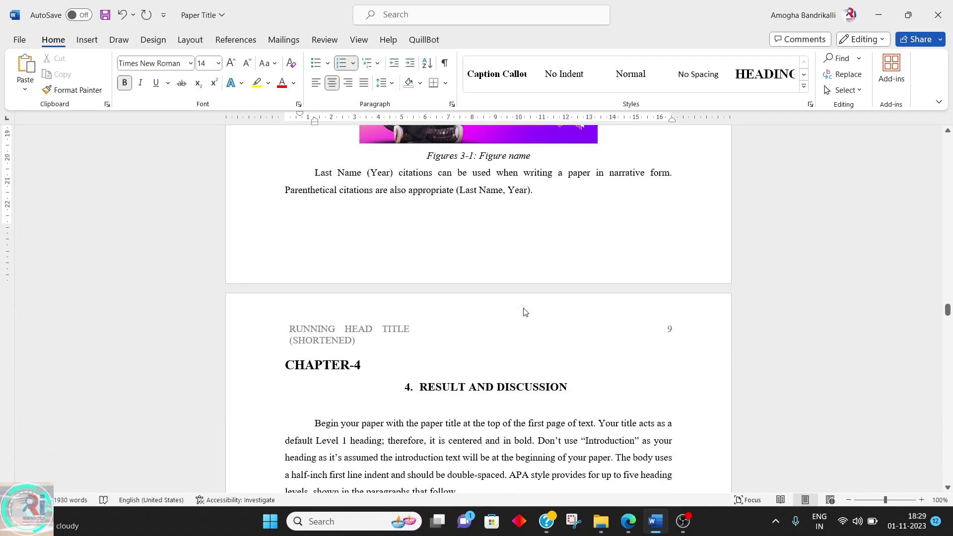
{"action": "scroll", "coordinate": [546, 249], "scroll_direction": "up", "scroll_amount": 2}
{"action": "left_click", "coordinate": [567, 197]}
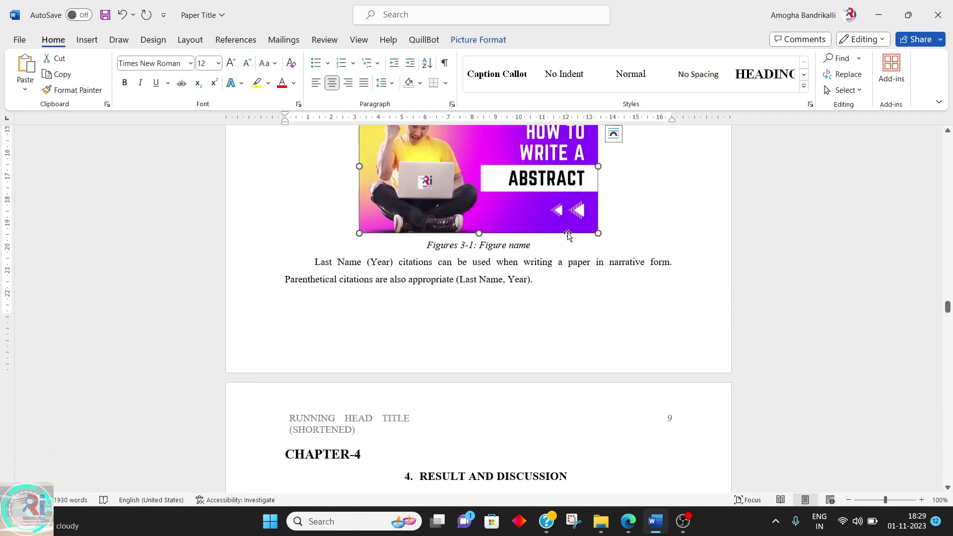
{"action": "left_click", "coordinate": [553, 279]}
{"action": "key", "text": "ctrl+v"}
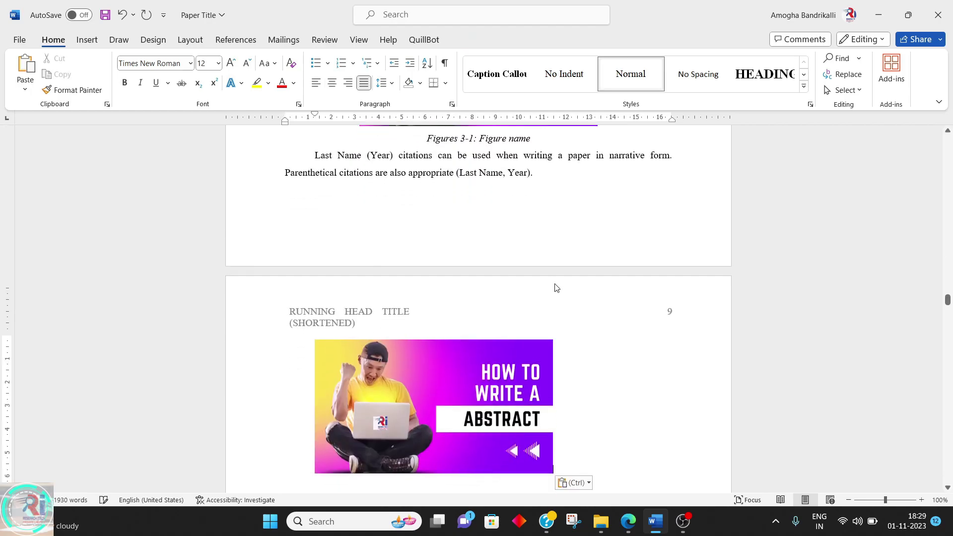
{"action": "key", "text": "ctrl+e"}
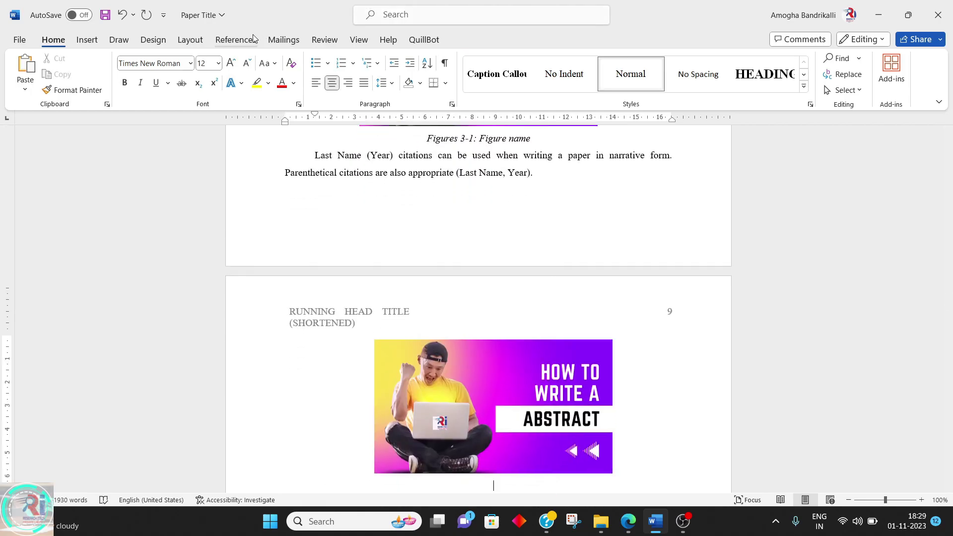
{"action": "left_click", "coordinate": [248, 39]}
{"action": "left_click", "coordinate": [414, 70]}
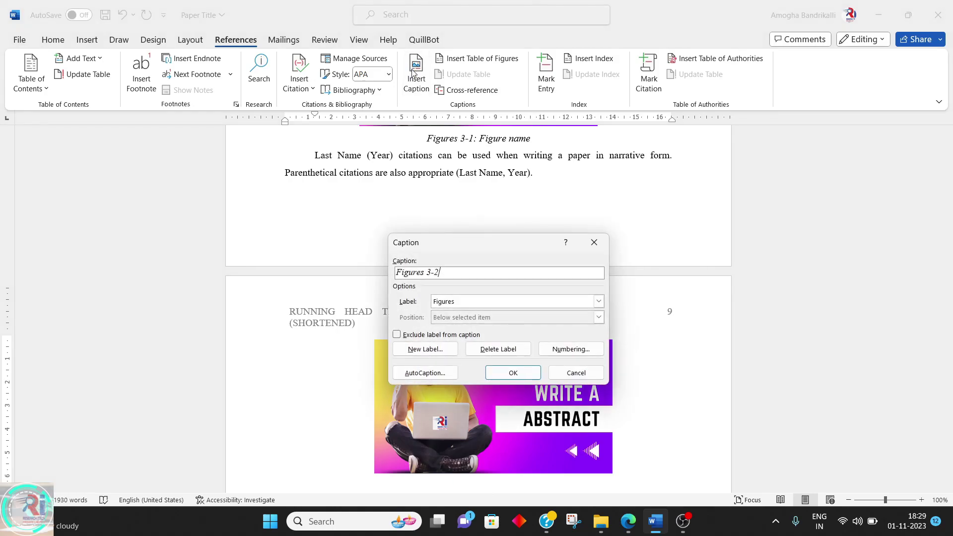
{"action": "type", "text": "Second figure name"}
{"action": "key", "text": "Return"}
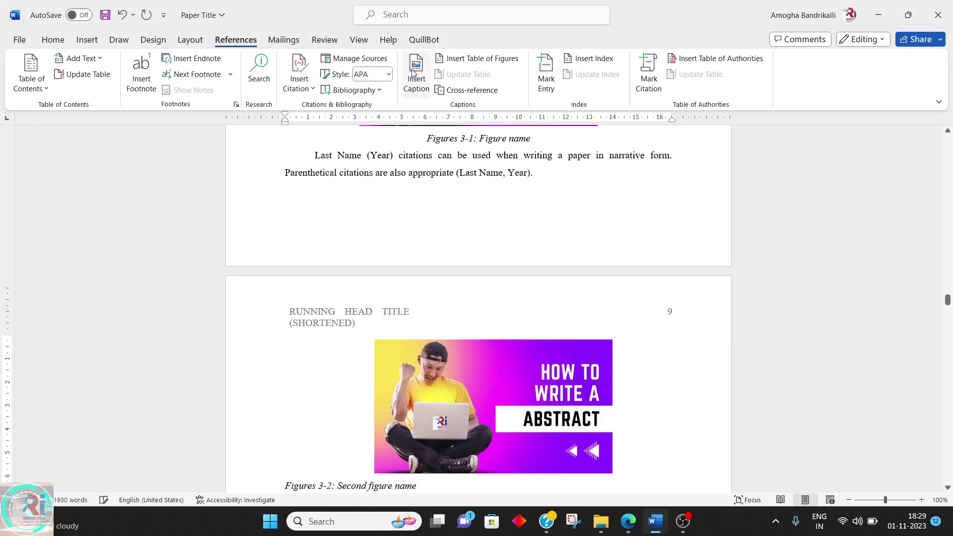
Add another copy captioned 'Figures 3-3: Third image', centred, then delete the 3-2 image.
{"action": "scroll", "coordinate": [446, 397], "scroll_direction": "down", "scroll_amount": 3}
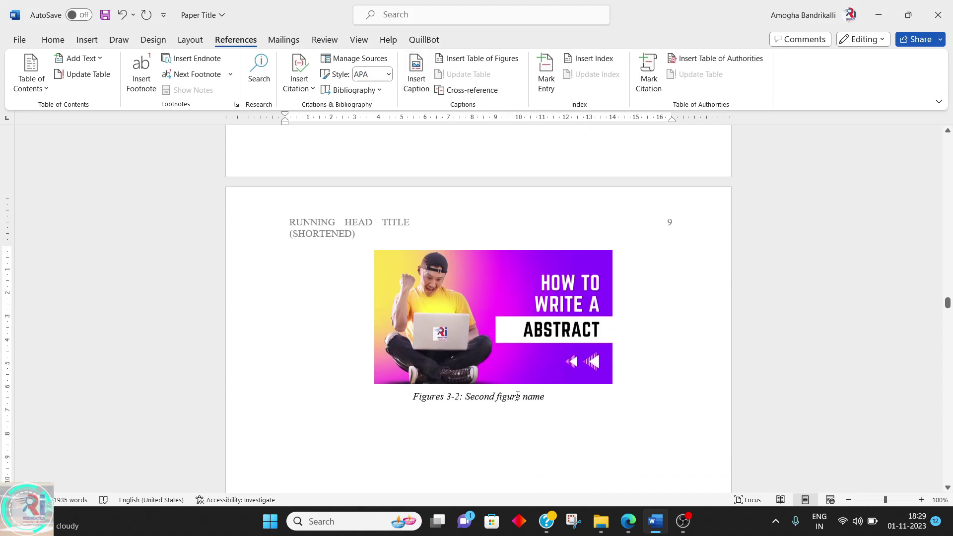
{"action": "left_click", "coordinate": [517, 395]}
{"action": "key", "text": "ctrl+v"}
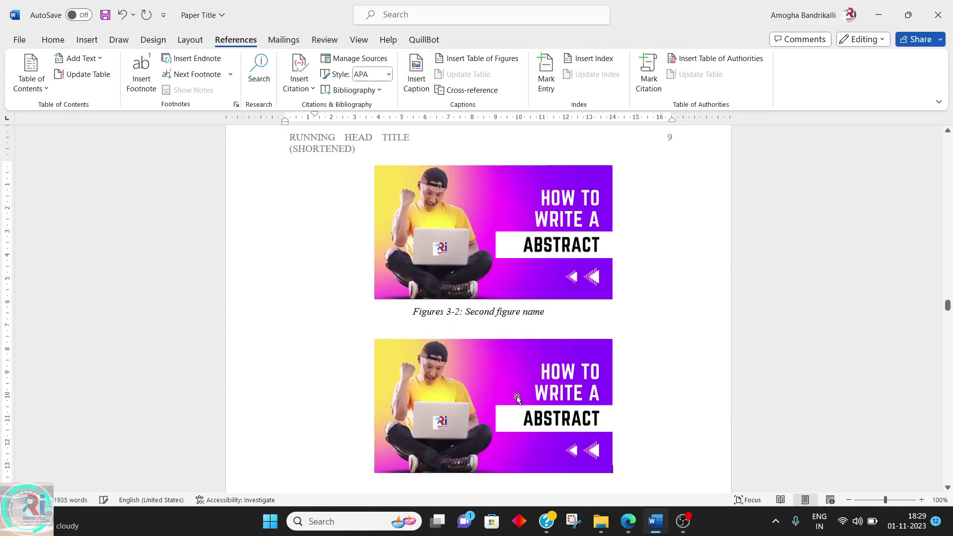
{"action": "left_click", "coordinate": [415, 72]}
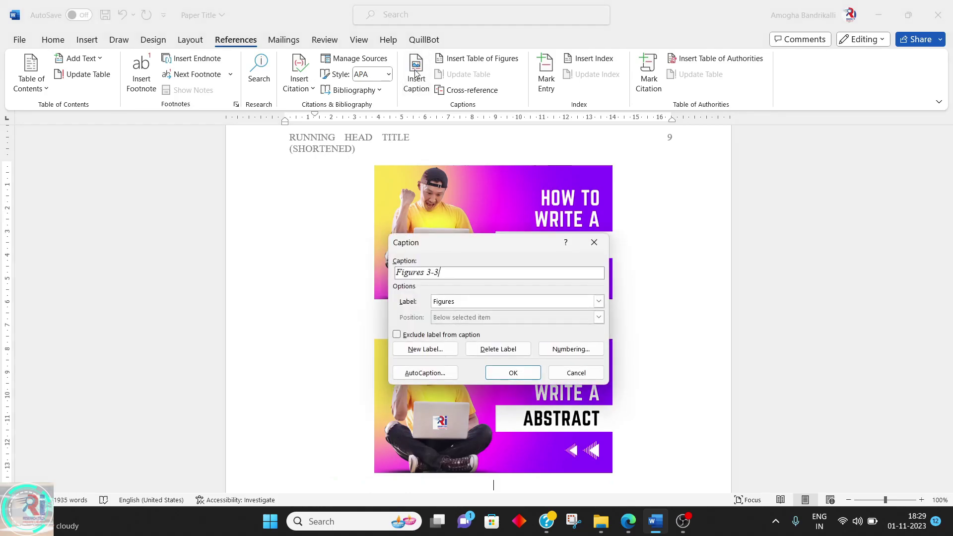
{"action": "type", "text": ": Third image"}
{"action": "key", "text": "Return"}
{"action": "key", "text": "ctrl+e"}
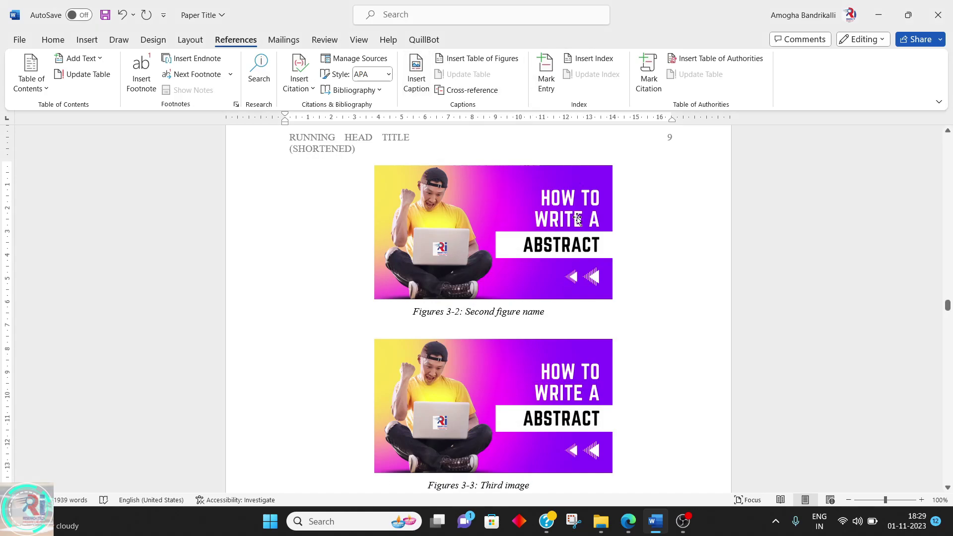
{"action": "left_click", "coordinate": [556, 253]}
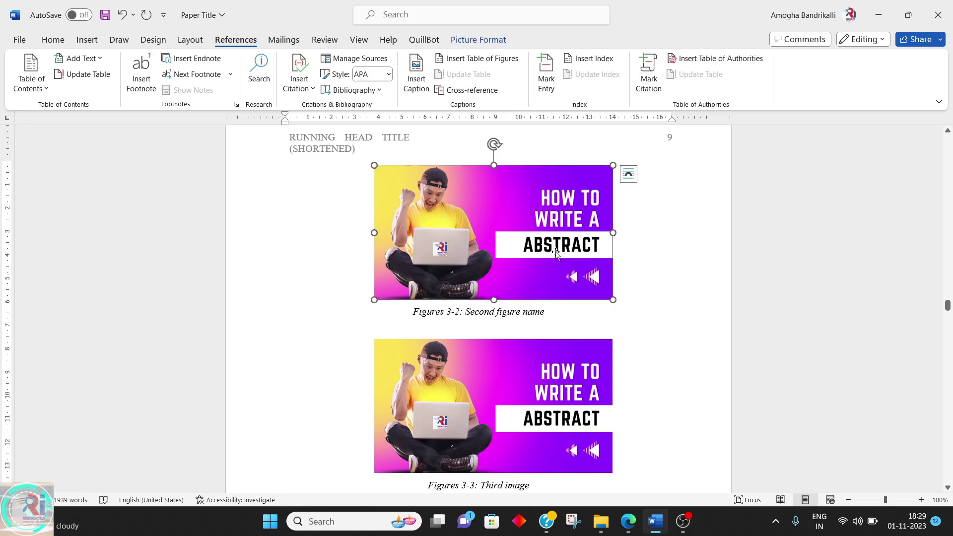
{"action": "key", "text": "Delete"}
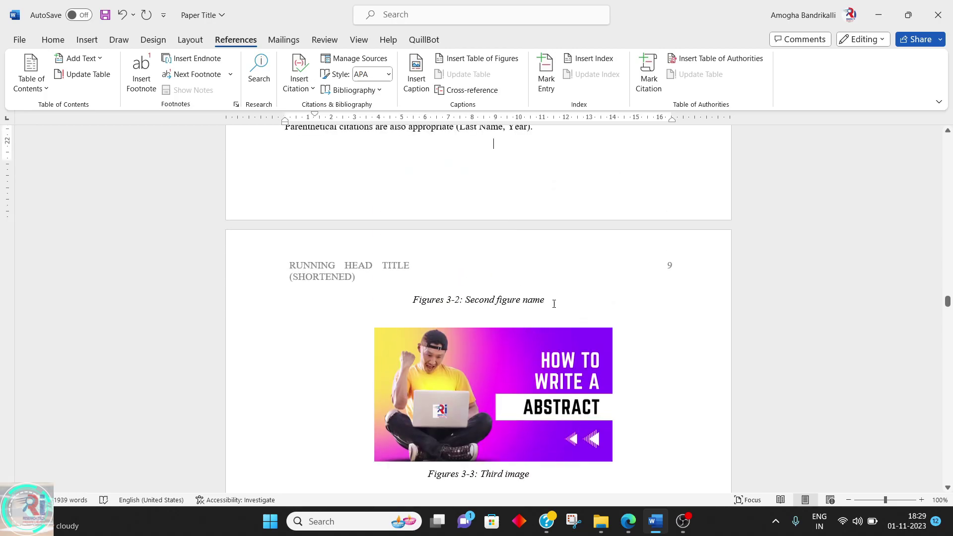
Delete the 3-2 and 3-3 caption text, try a ': Second figure' caption, then undo it.
{"action": "left_click_drag", "start_coordinate": [548, 299], "coordinate": [416, 298]}
{"action": "key", "text": "Delete"}
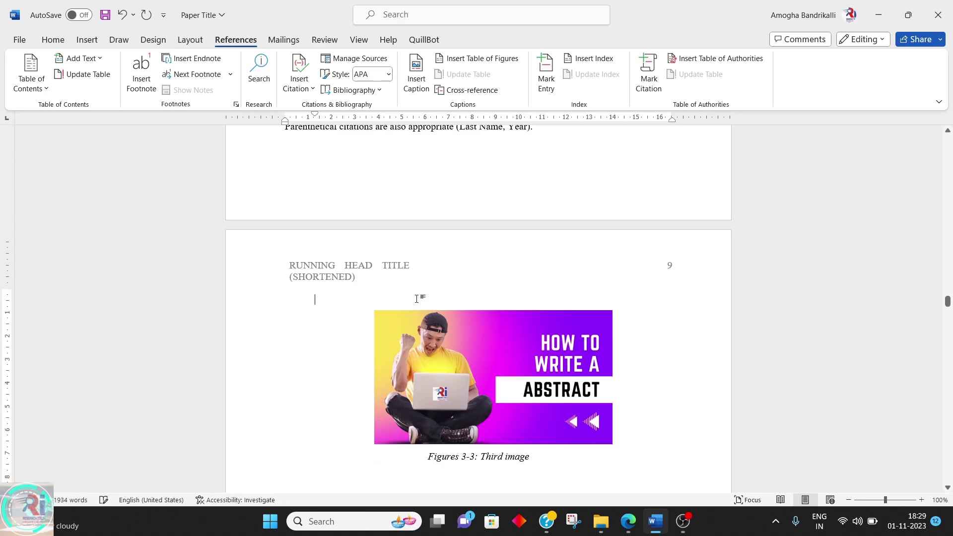
{"action": "left_click_drag", "start_coordinate": [546, 459], "coordinate": [428, 456]}
{"action": "key", "text": "Delete"}
{"action": "left_click", "coordinate": [415, 82]}
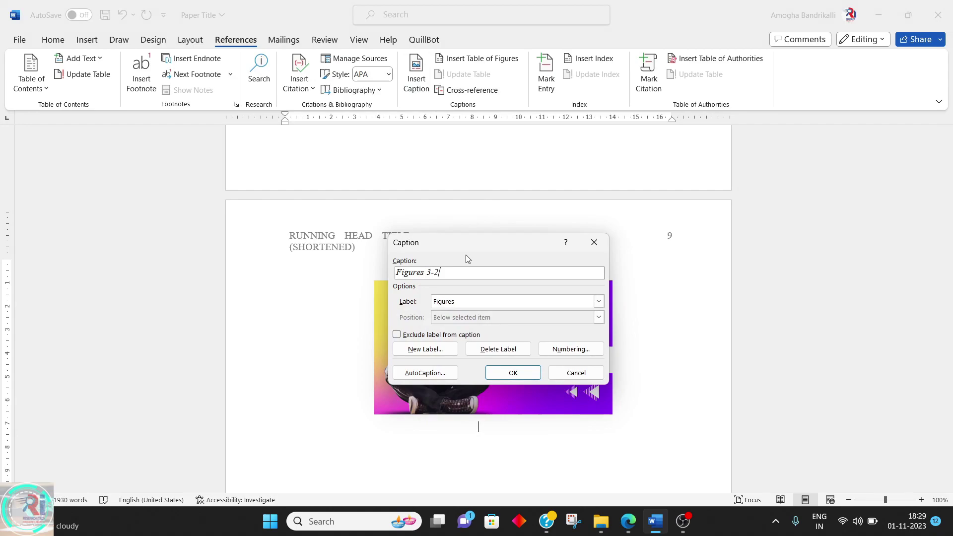
{"action": "type", "text": ": Second "}
{"action": "type", "text": "figure"}
{"action": "key", "text": "Return"}
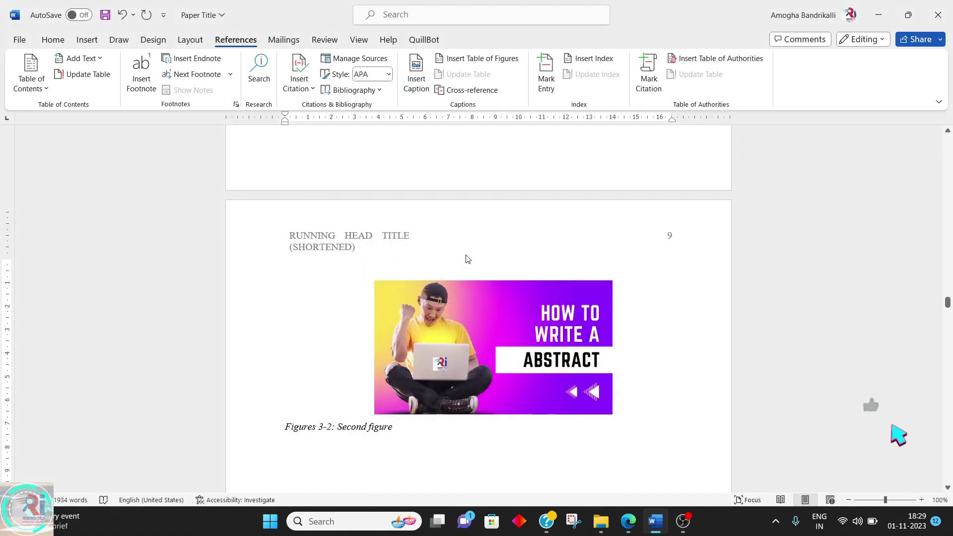
{"action": "key", "text": "ctrl+z"}
{"action": "key", "text": "ctrl+z"}
{"action": "key", "text": "ctrl+z"}
{"action": "key", "text": "ctrl+z"}
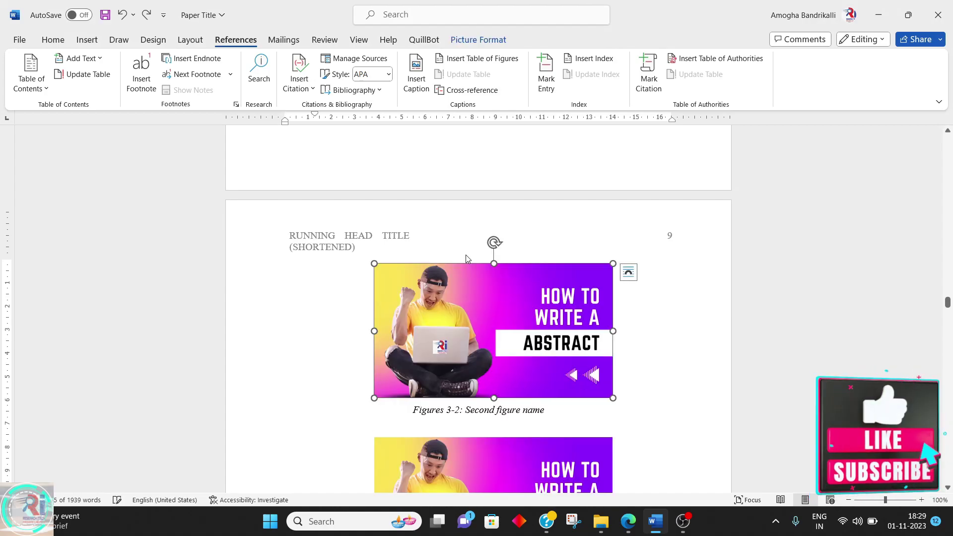
Paste another copy of the abstract image on a new line below the Third image caption.
{"action": "scroll", "coordinate": [466, 255], "scroll_direction": "down", "scroll_amount": 3}
{"action": "left_click", "coordinate": [508, 356]}
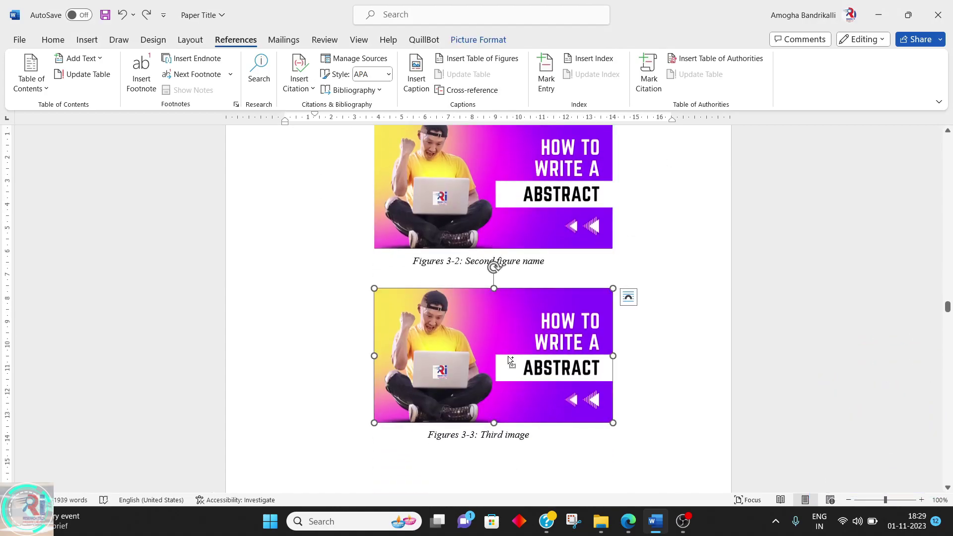
{"action": "scroll", "coordinate": [508, 355], "scroll_direction": "down", "scroll_amount": 3}
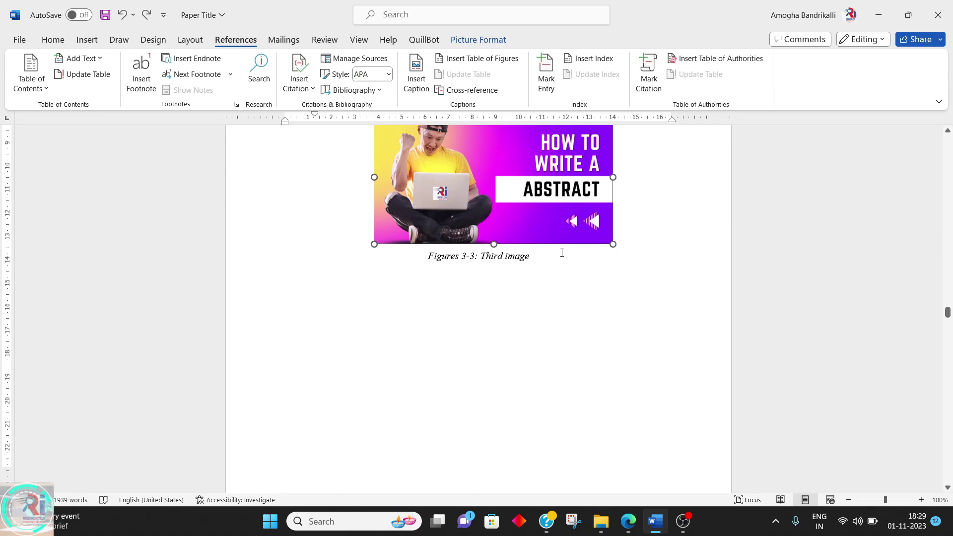
{"action": "left_click", "coordinate": [561, 253]}
{"action": "key", "text": "Return"}
{"action": "key", "text": "ctrl+v"}
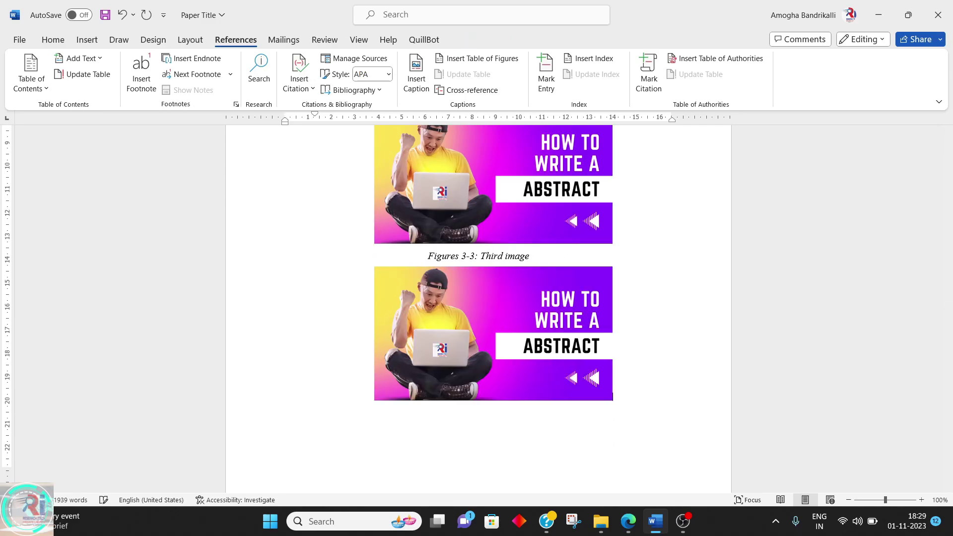
Caption the new image 'Figures 3-4: figure four'.
{"action": "left_click", "coordinate": [420, 63]}
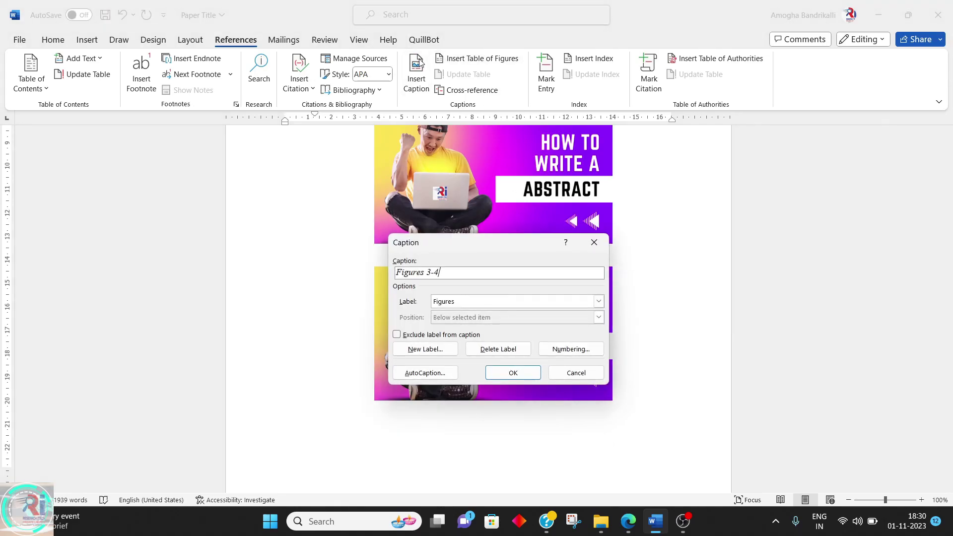
{"action": "type", "text": ": figure four"}
{"action": "key", "text": "Return"}
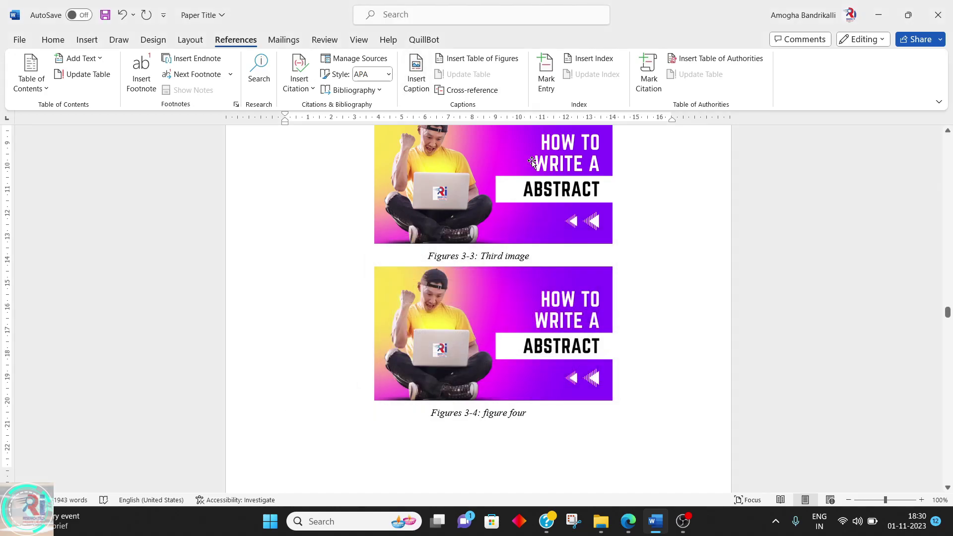
Select the second image together with its Second figure name caption.
{"action": "scroll", "coordinate": [531, 162], "scroll_direction": "up", "scroll_amount": 4}
{"action": "scroll", "coordinate": [521, 215], "scroll_direction": "up", "scroll_amount": 4}
{"action": "scroll", "coordinate": [515, 249], "scroll_direction": "down", "scroll_amount": 2}
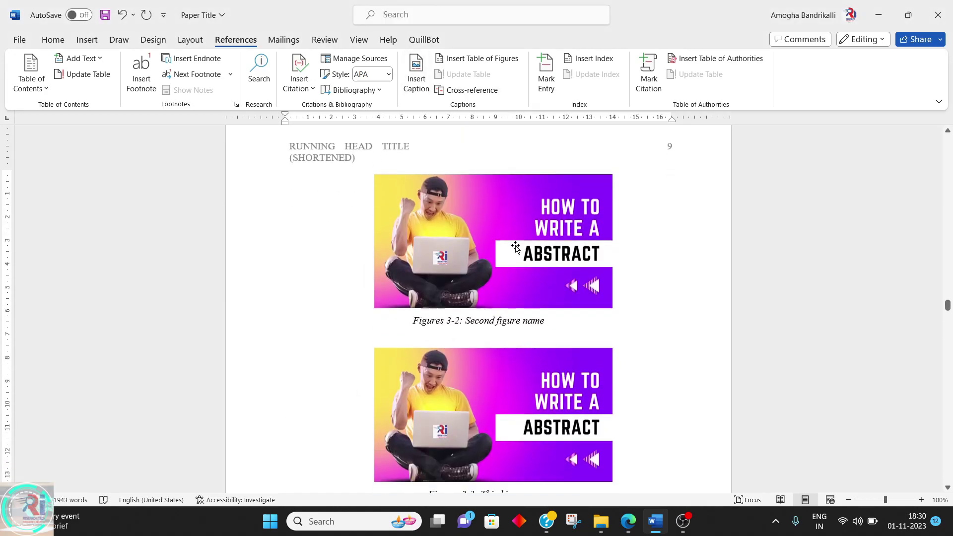
{"action": "left_click", "coordinate": [514, 260]}
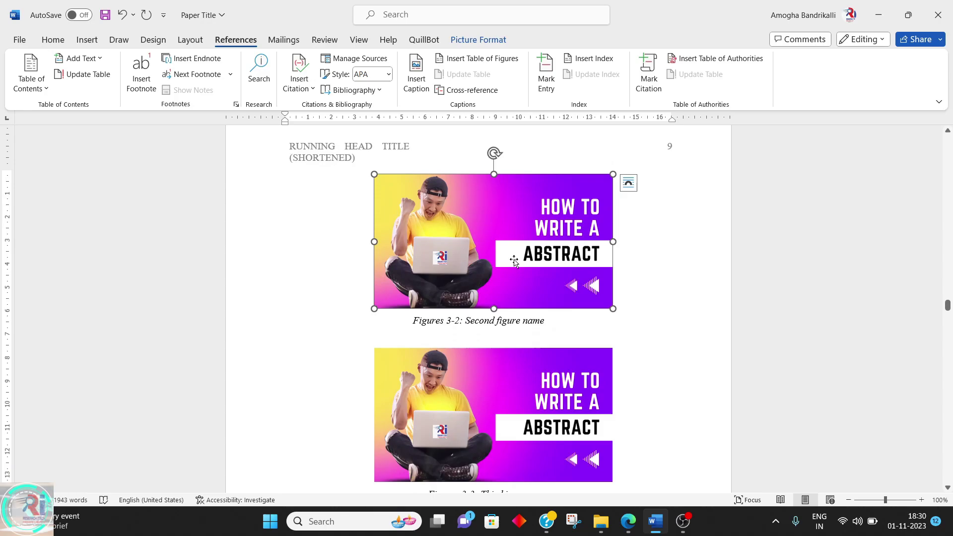
{"action": "left_click", "coordinate": [553, 322], "text": "shift"}
Delete the selected second image and caption, then erase the old Third image caption text.
{"action": "key", "text": "Delete"}
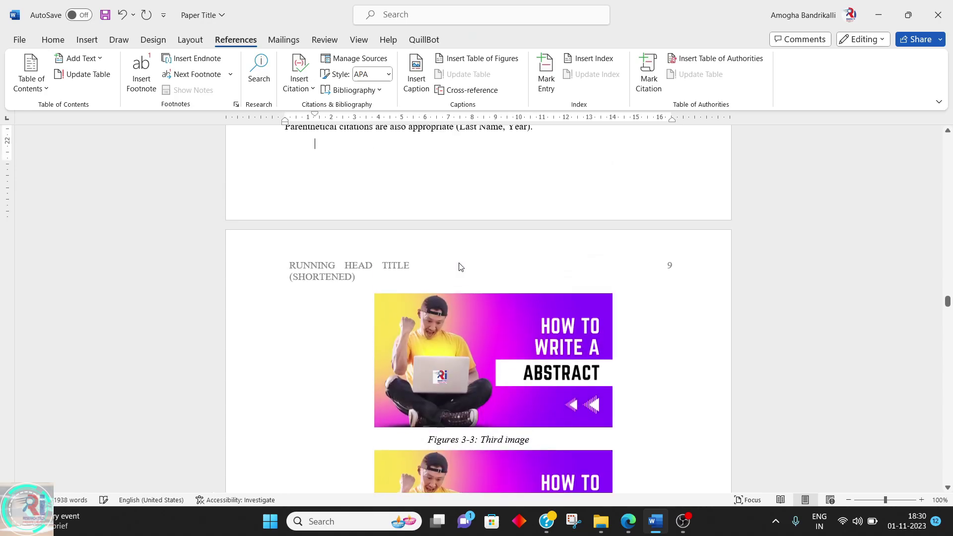
{"action": "scroll", "coordinate": [459, 266], "scroll_direction": "down", "scroll_amount": 3}
{"action": "scroll", "coordinate": [461, 266], "scroll_direction": "up", "scroll_amount": 6}
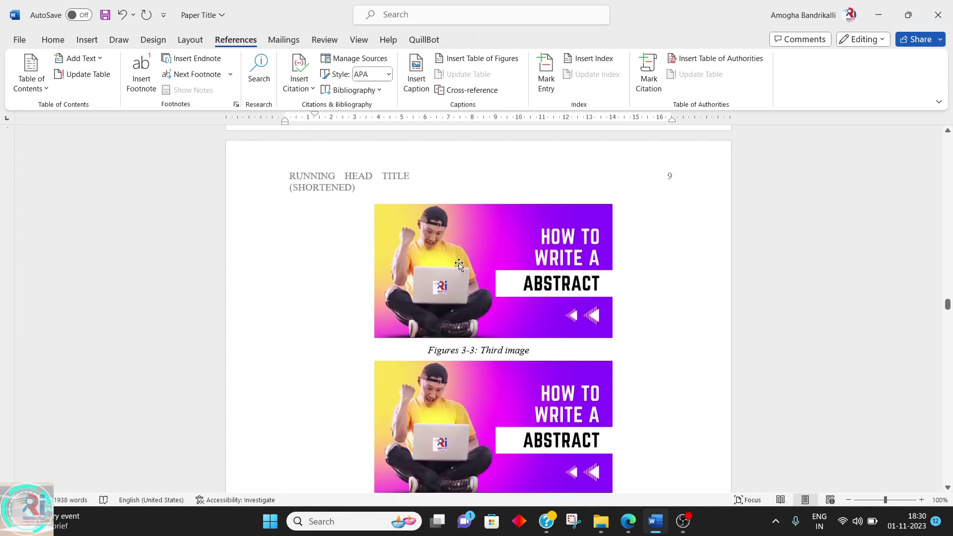
{"action": "scroll", "coordinate": [460, 265], "scroll_direction": "down", "scroll_amount": 3}
{"action": "left_click_drag", "start_coordinate": [530, 351], "coordinate": [489, 351]}
{"action": "key", "text": "BackSpace"}
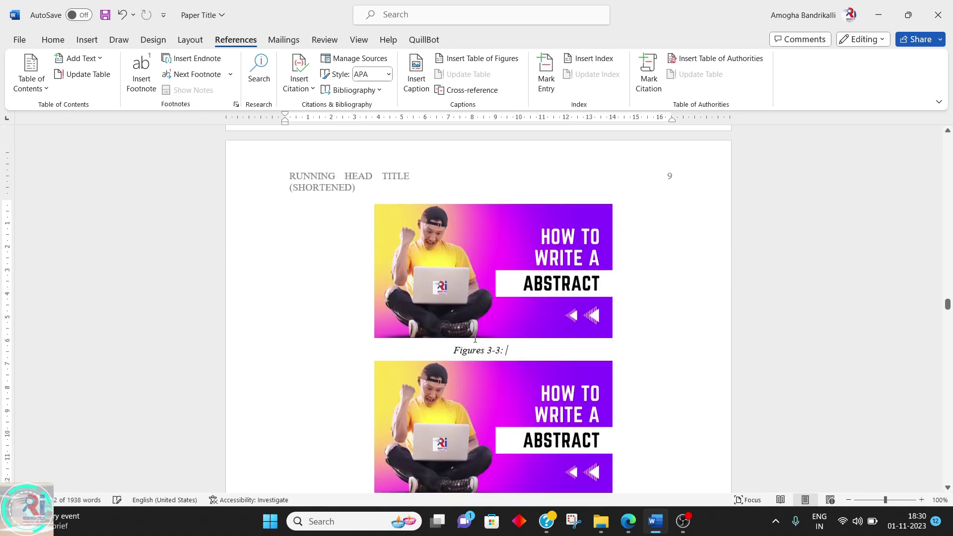
{"action": "key", "text": "BackSpace"}
{"action": "key", "text": "BackSpace"}
{"action": "key", "text": "BackSpace"}
{"action": "key", "text": "BackSpace"}
{"action": "key", "text": "BackSpace"}
{"action": "key", "text": "BackSpace"}
{"action": "key", "text": "BackSpace"}
{"action": "key", "text": "BackSpace"}
{"action": "key", "text": "BackSpace"}
{"action": "key", "text": "BackSpace"}
{"action": "key", "text": "BackSpace"}
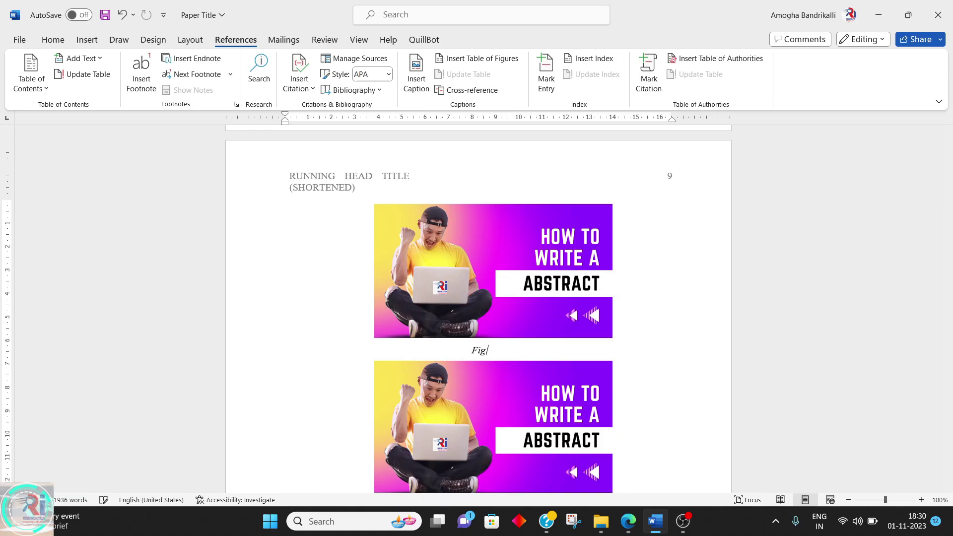
{"action": "key", "text": "BackSpace"}
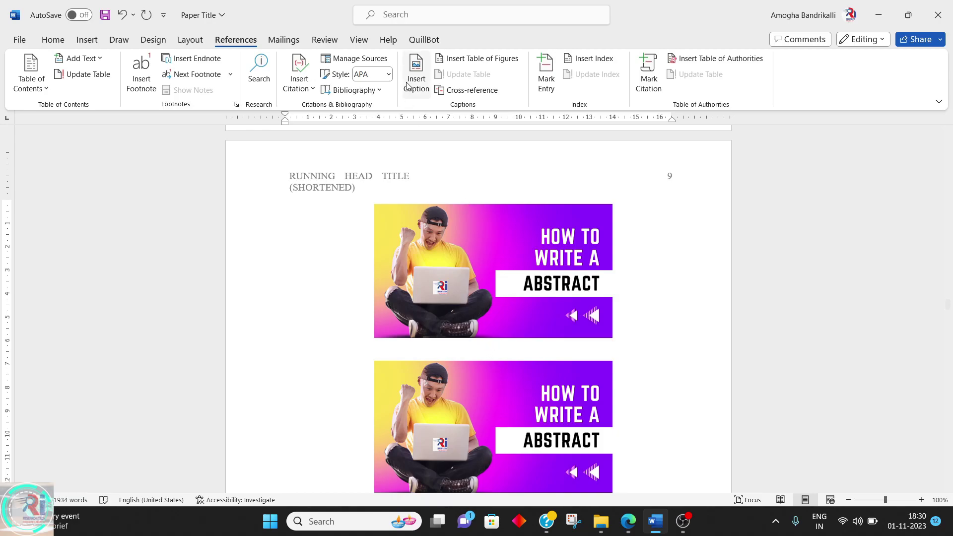
Insert a centred 'Figures 3-2: second image' caption under the image.
{"action": "left_click", "coordinate": [406, 86]}
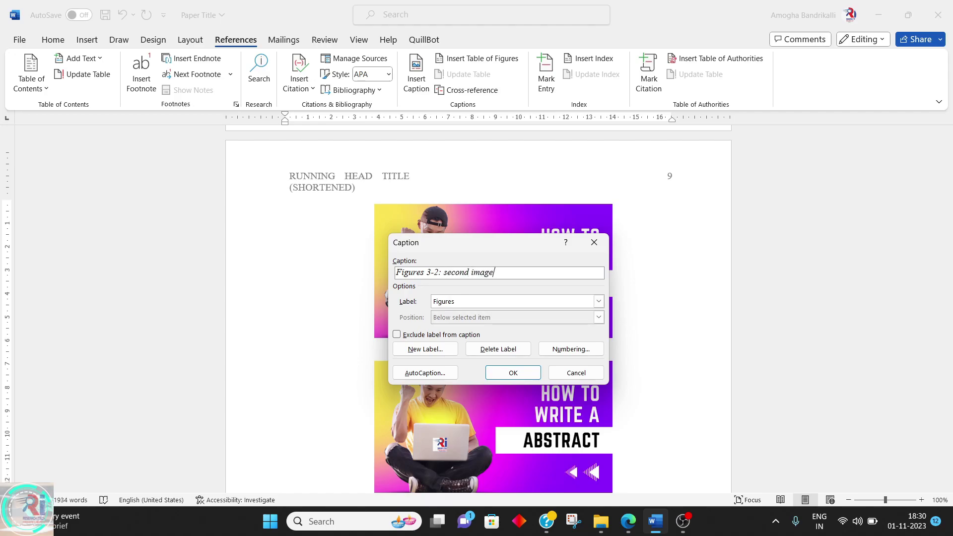
{"action": "left_click", "coordinate": [513, 372]}
{"action": "key", "text": "ctrl+e"}
{"action": "scroll", "coordinate": [326, 213], "scroll_direction": "down", "scroll_amount": 5}
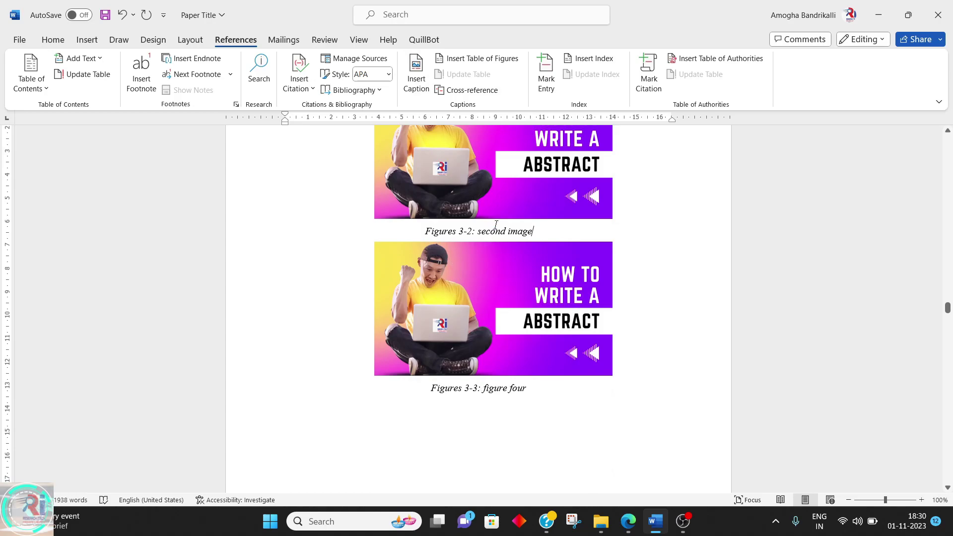
Caption the Chapter 4 image 'Figures 4-1: chapter-4' and centre the caption.
{"action": "scroll", "coordinate": [497, 224], "scroll_direction": "up", "scroll_amount": 3}
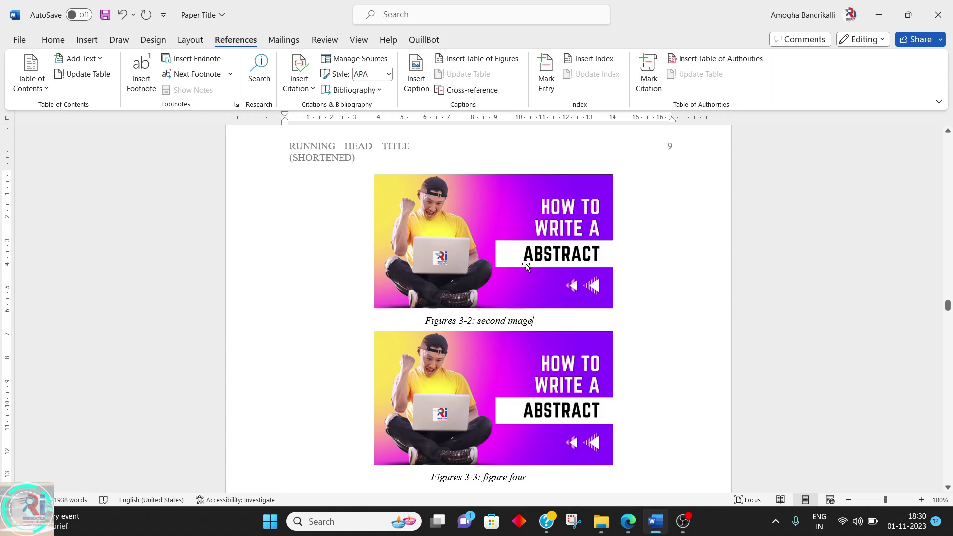
{"action": "scroll", "coordinate": [526, 265], "scroll_direction": "down", "scroll_amount": 3}
{"action": "scroll", "coordinate": [526, 265], "scroll_direction": "down", "scroll_amount": 6}
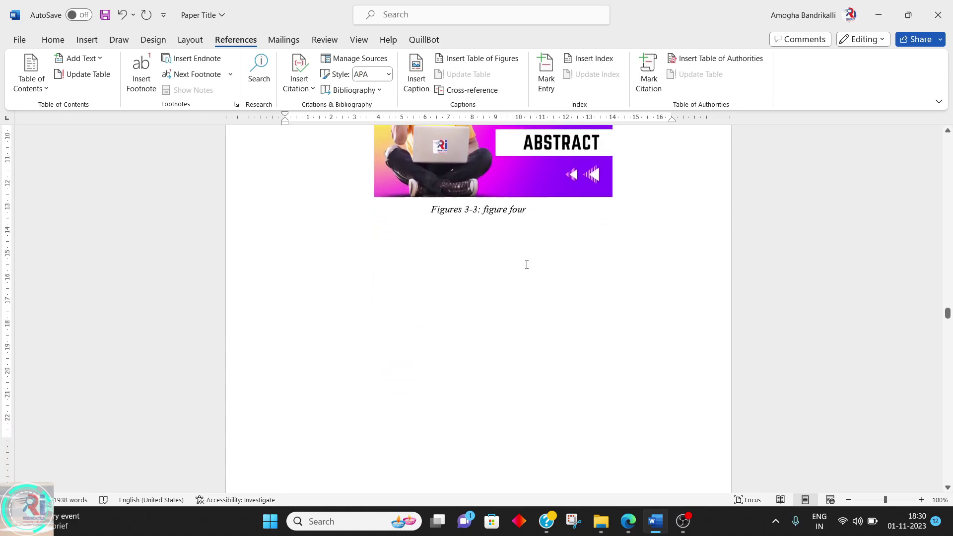
{"action": "scroll", "coordinate": [526, 264], "scroll_direction": "down", "scroll_amount": 20}
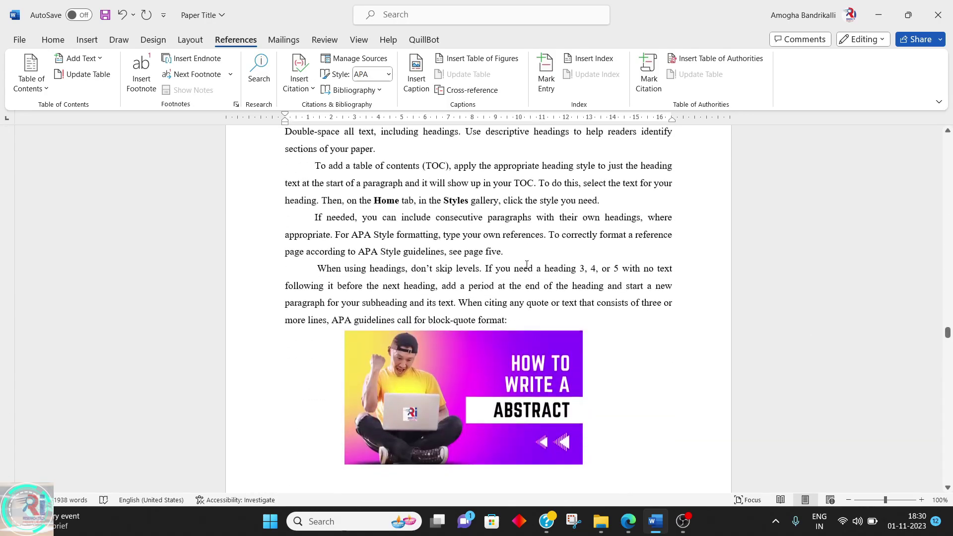
{"action": "scroll", "coordinate": [610, 344], "scroll_direction": "down", "scroll_amount": 2}
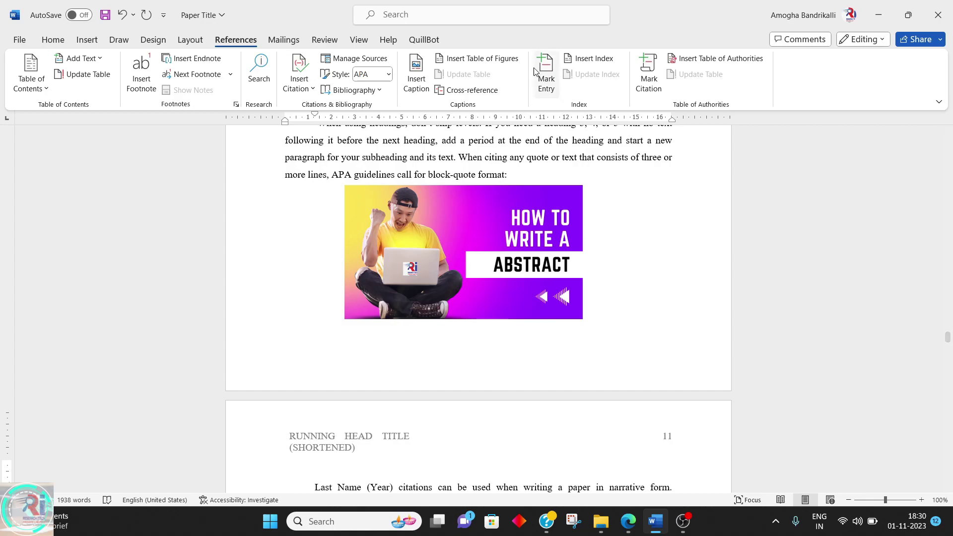
{"action": "left_click", "coordinate": [417, 67]}
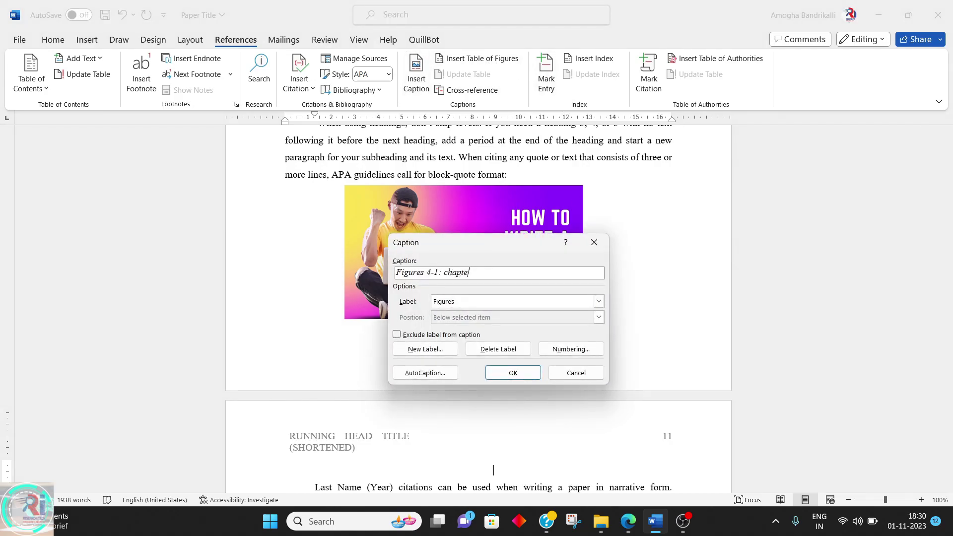
{"action": "key", "text": "Return"}
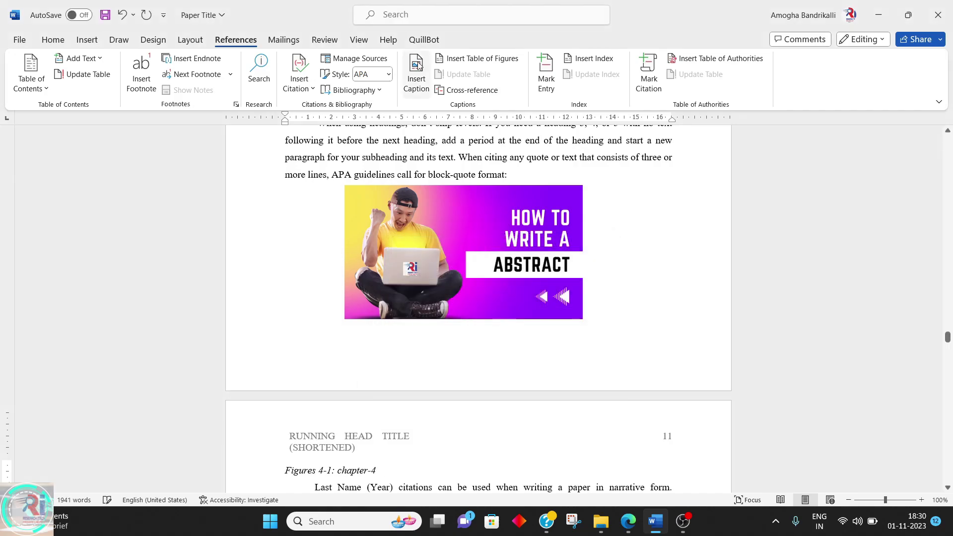
{"action": "left_click", "coordinate": [424, 40]}
{"action": "key", "text": "ctrl+e"}
On page 3, type a 'List of figure' line on the blank line after the contents.
{"action": "scroll", "coordinate": [542, 260], "scroll_direction": "down", "scroll_amount": 4}
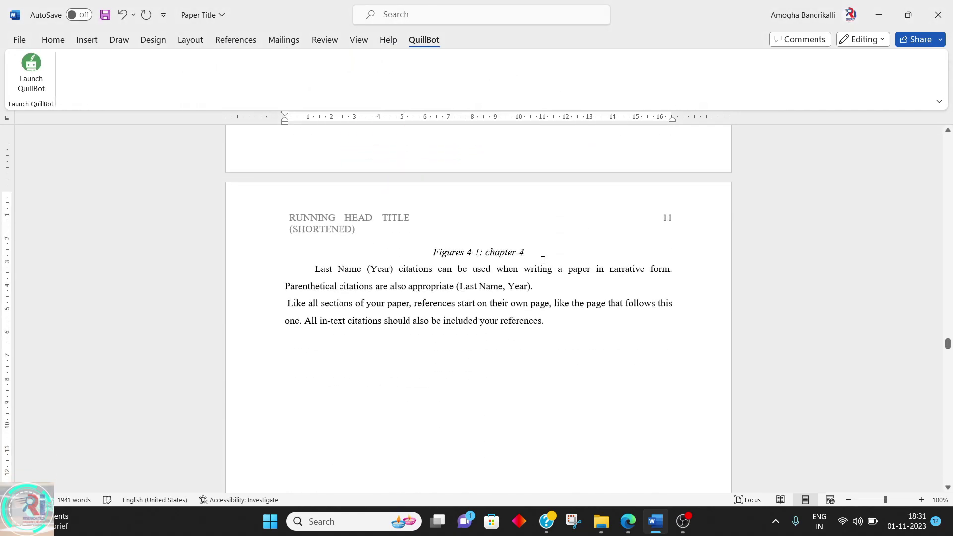
{"action": "scroll", "coordinate": [541, 262], "scroll_direction": "down", "scroll_amount": 15}
{"action": "scroll", "coordinate": [530, 267], "scroll_direction": "up", "scroll_amount": 3}
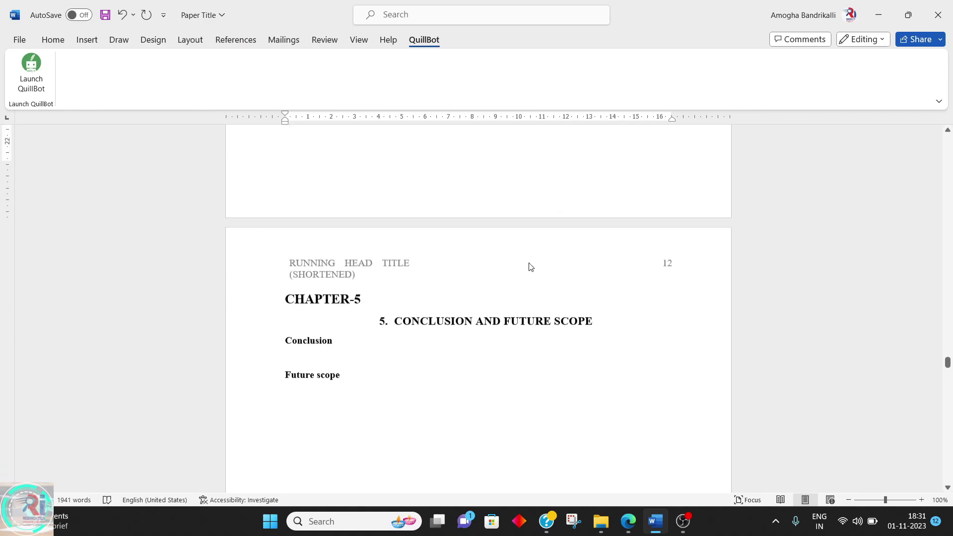
{"action": "scroll", "coordinate": [531, 282], "scroll_direction": "up", "scroll_amount": 6}
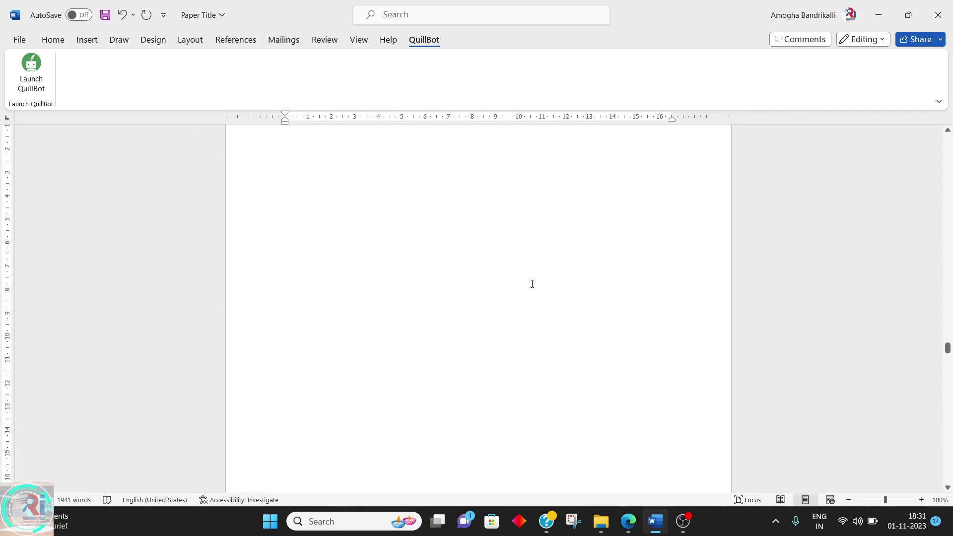
{"action": "scroll", "coordinate": [532, 284], "scroll_direction": "up", "scroll_amount": 20}
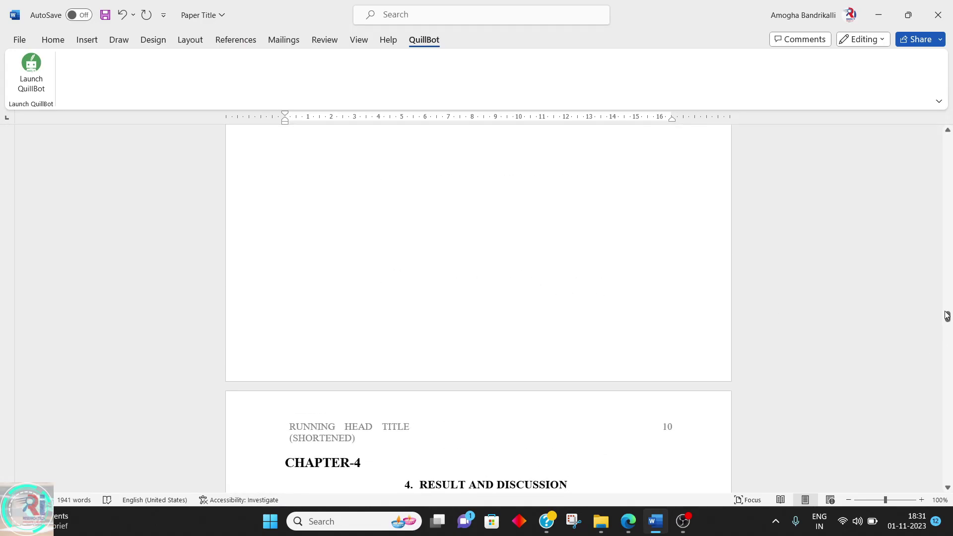
{"action": "scroll", "coordinate": [947, 316], "scroll_direction": "up", "scroll_amount": 15}
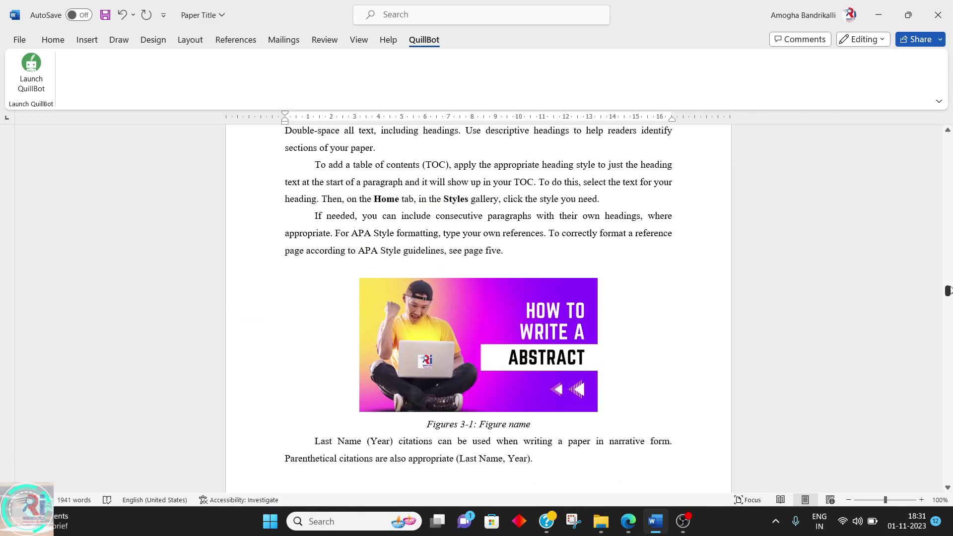
{"action": "key", "text": "ctrl+Home"}
{"action": "scroll", "coordinate": [567, 291], "scroll_direction": "down", "scroll_amount": 15}
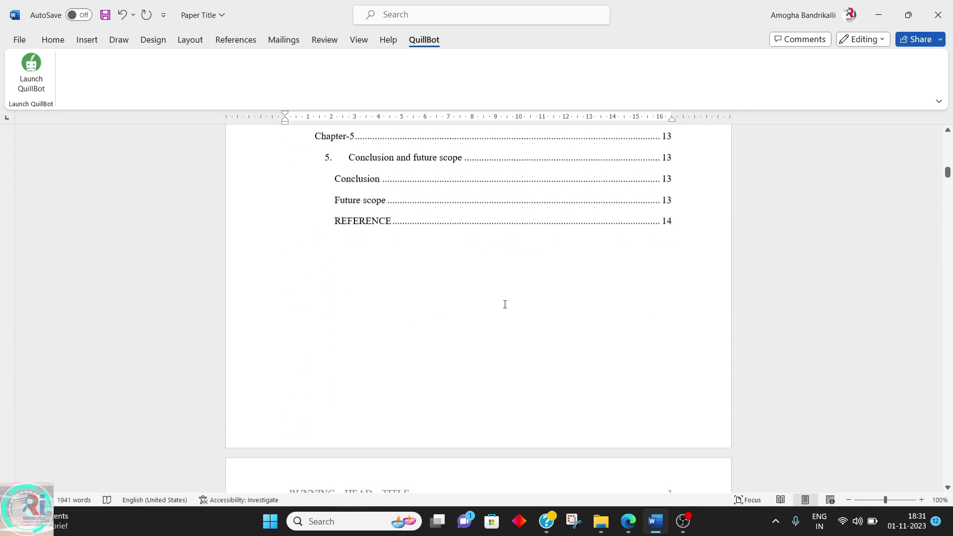
{"action": "scroll", "coordinate": [504, 304], "scroll_direction": "down", "scroll_amount": 1}
{"action": "left_click", "coordinate": [442, 256]}
{"action": "scroll", "coordinate": [434, 239], "scroll_direction": "down", "scroll_amount": 1}
{"action": "key", "text": "BackSpace"}
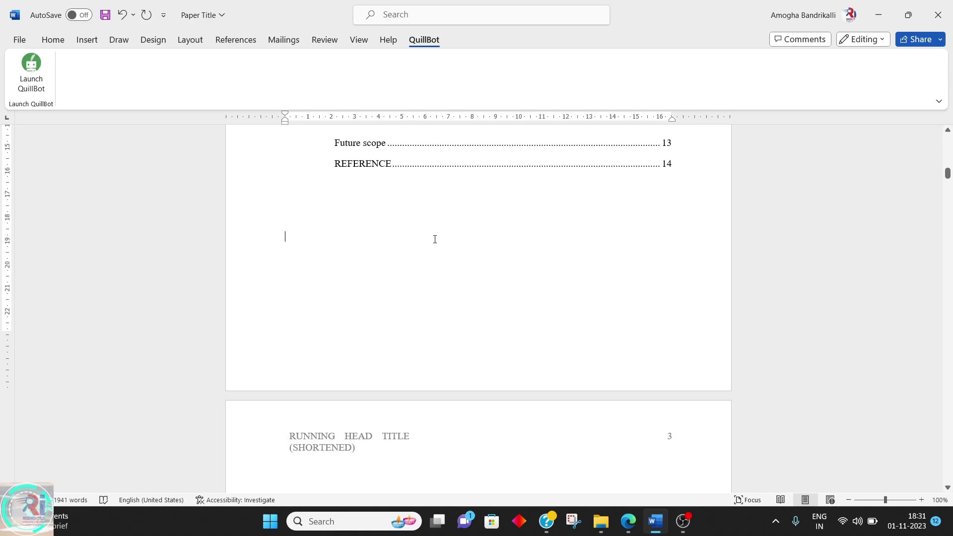
{"action": "type", "text": "List of figure"}
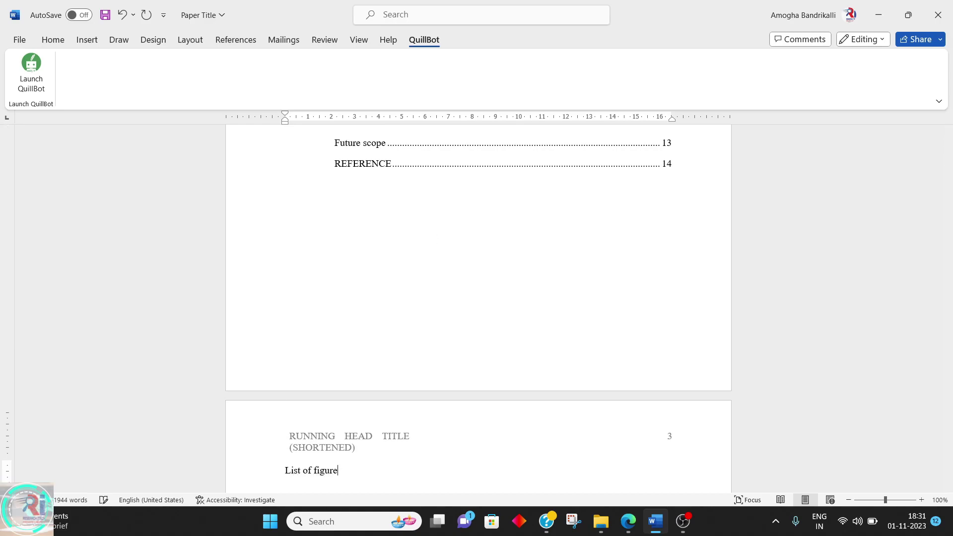
Format that line as a bold, UPPERCASE, 14-point centred heading.
{"action": "key", "text": "shift+Left"}
{"action": "key", "text": "shift+Left"}
{"action": "key", "text": "shift+Left"}
{"action": "key", "text": "shift+Left"}
{"action": "key", "text": "shift+Left"}
{"action": "key", "text": "shift+Left"}
{"action": "key", "text": "shift+Left"}
{"action": "key", "text": "shift+Left"}
{"action": "key", "text": "shift+Left"}
{"action": "key", "text": "shift+Left"}
{"action": "key", "text": "shift+Left"}
{"action": "key", "text": "shift+Left"}
{"action": "key", "text": "shift+Left"}
{"action": "key", "text": "shift+Left"}
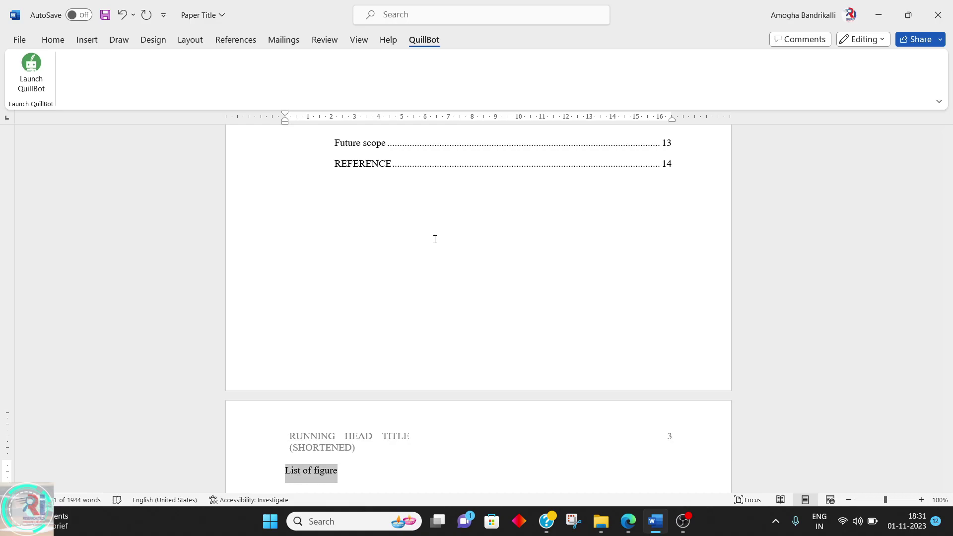
{"action": "key", "text": "ctrl+b"}
{"action": "left_click", "coordinate": [53, 40]}
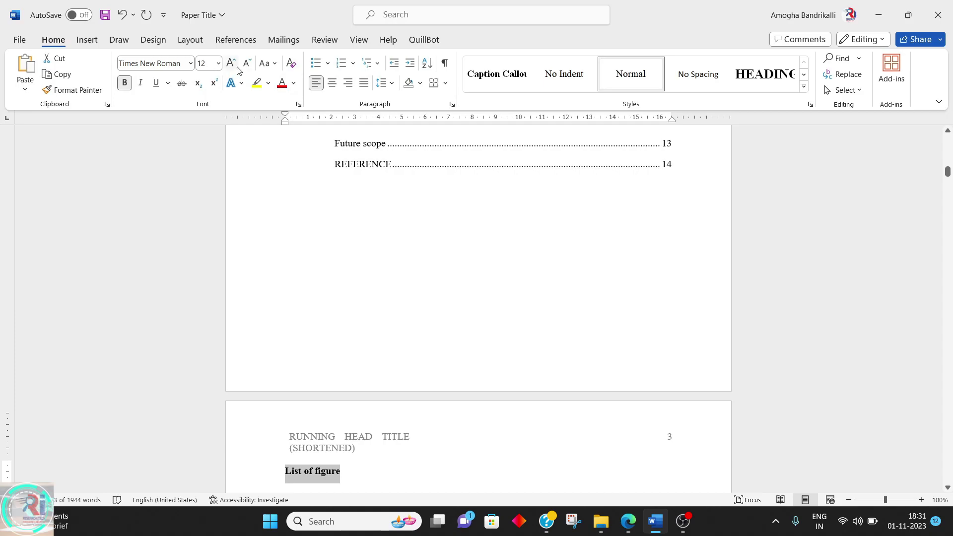
{"action": "left_click", "coordinate": [263, 63]}
{"action": "left_click", "coordinate": [288, 113]}
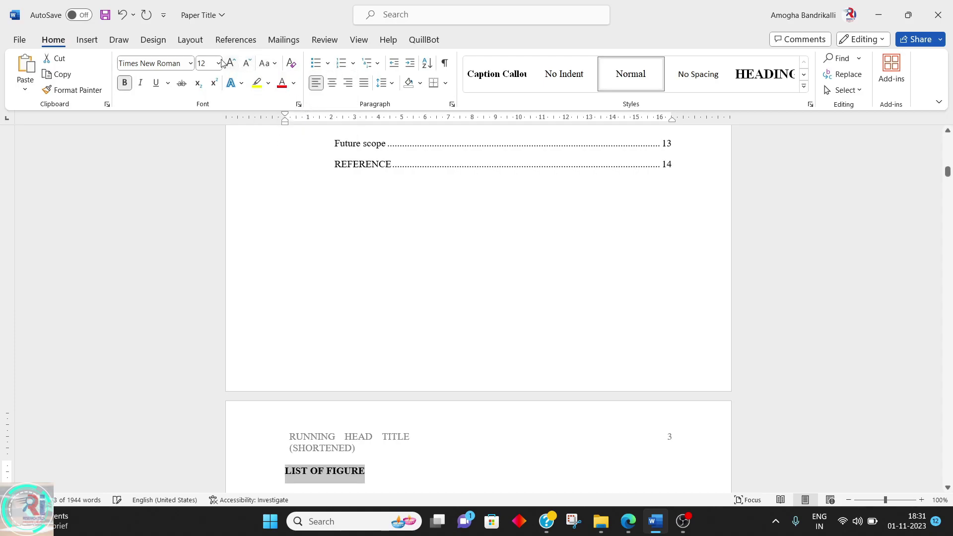
{"action": "left_click", "coordinate": [229, 63]}
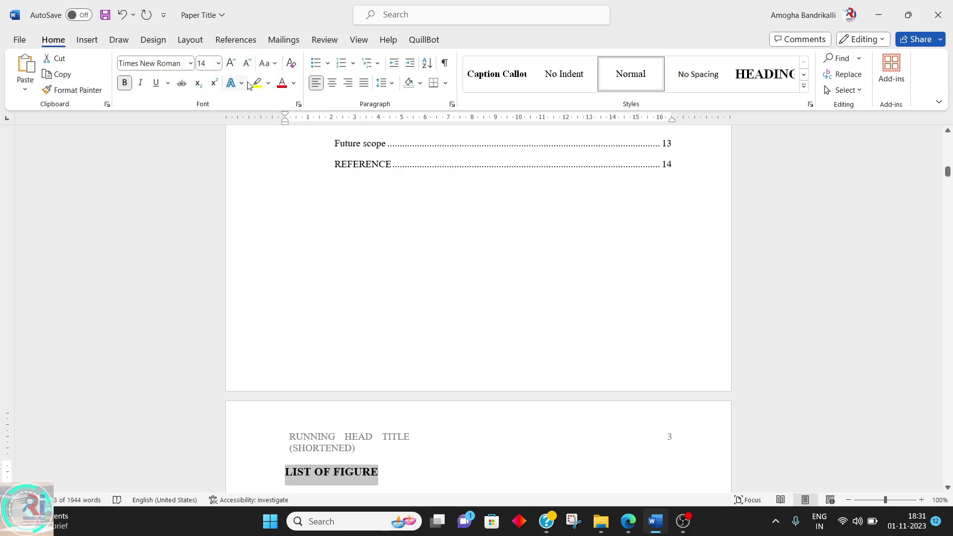
{"action": "left_click", "coordinate": [332, 87]}
{"action": "scroll", "coordinate": [519, 314], "scroll_direction": "down", "scroll_amount": 5}
{"action": "left_click", "coordinate": [544, 341]}
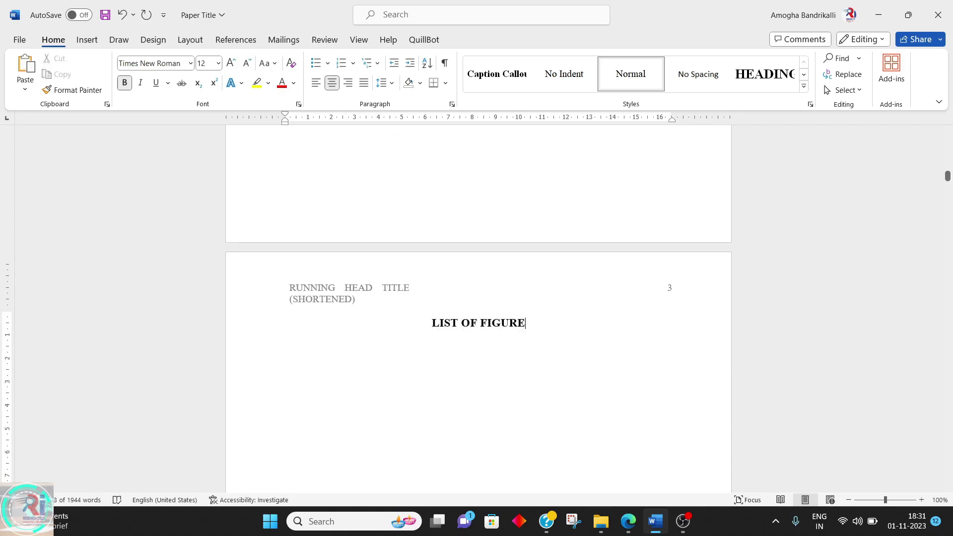
Insert a table of figures using the 'Figures' caption label under LIST OF FIGURE.
{"action": "left_click", "coordinate": [235, 40]}
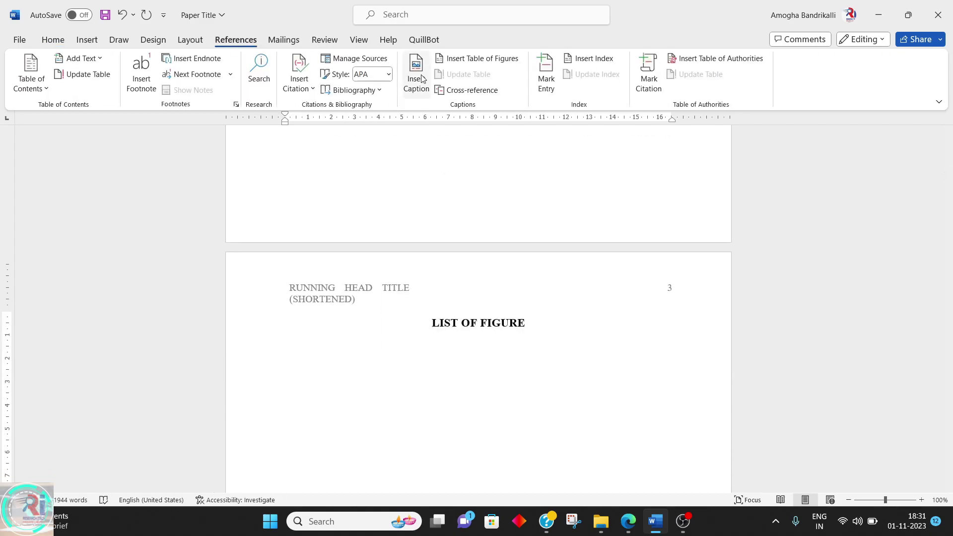
{"action": "left_click", "coordinate": [466, 60]}
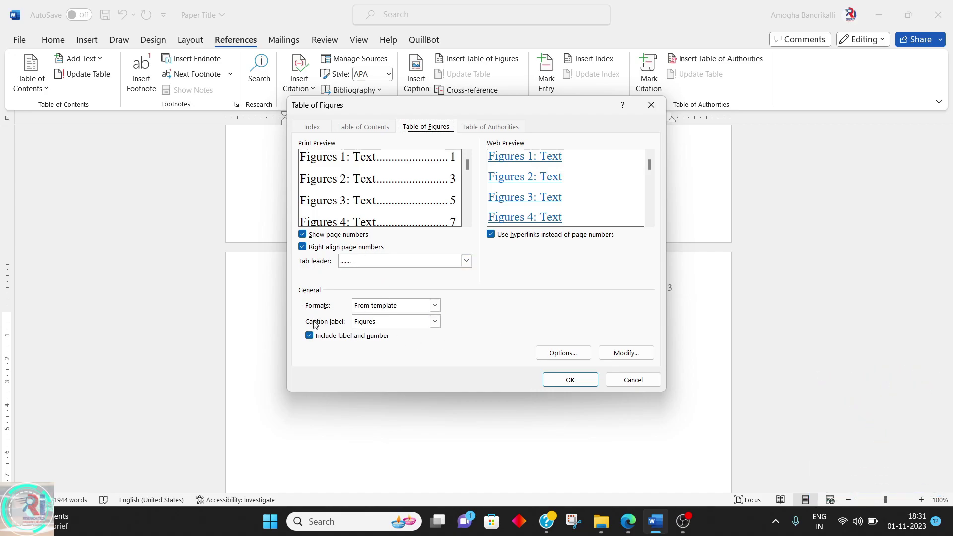
{"action": "left_click", "coordinate": [377, 321]}
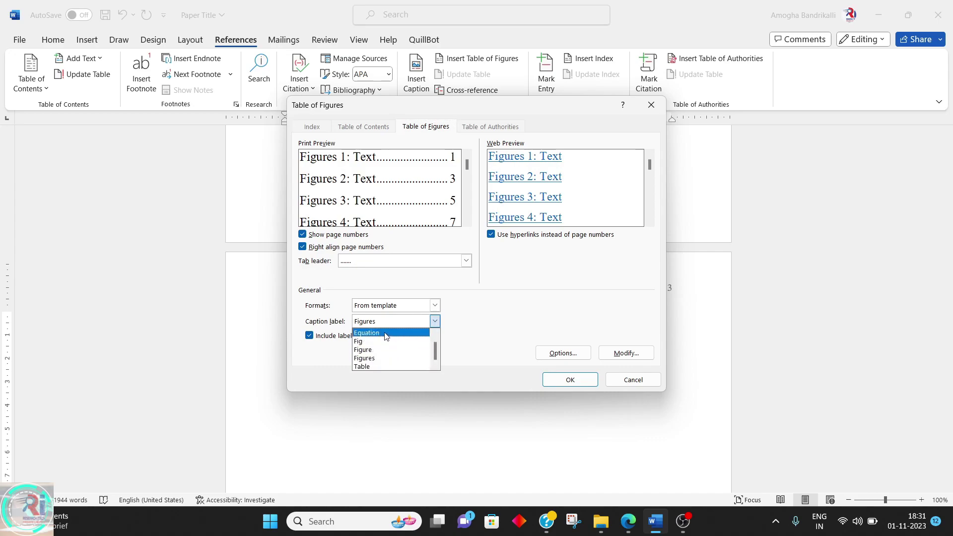
{"action": "left_click", "coordinate": [381, 358]}
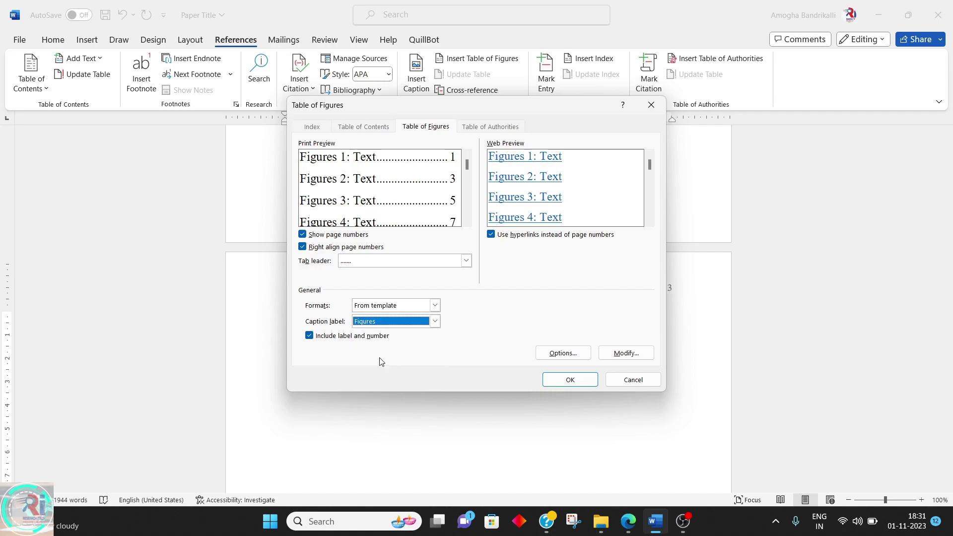
{"action": "left_click", "coordinate": [575, 383]}
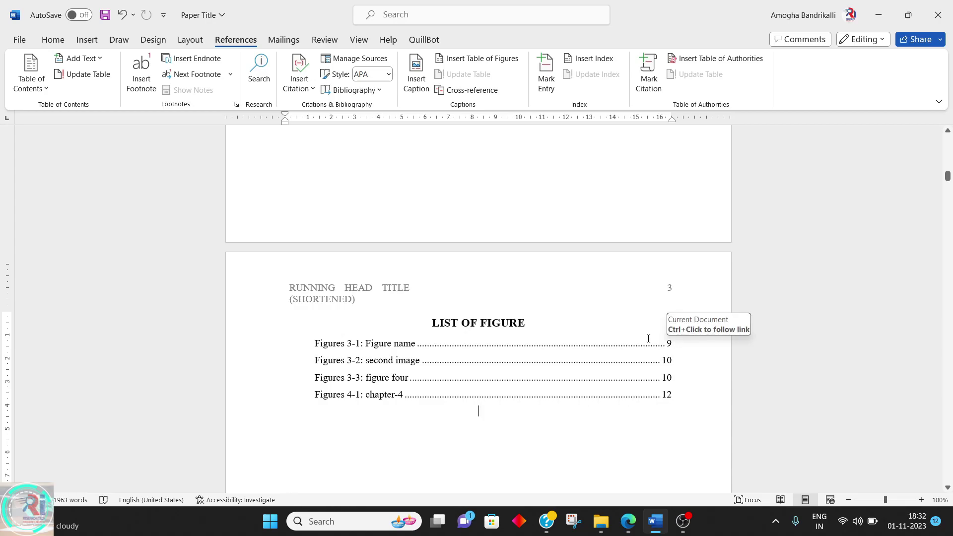
Create a 'Table' caption label that includes the chapter number from Heading 2.
{"action": "left_click", "coordinate": [417, 70]}
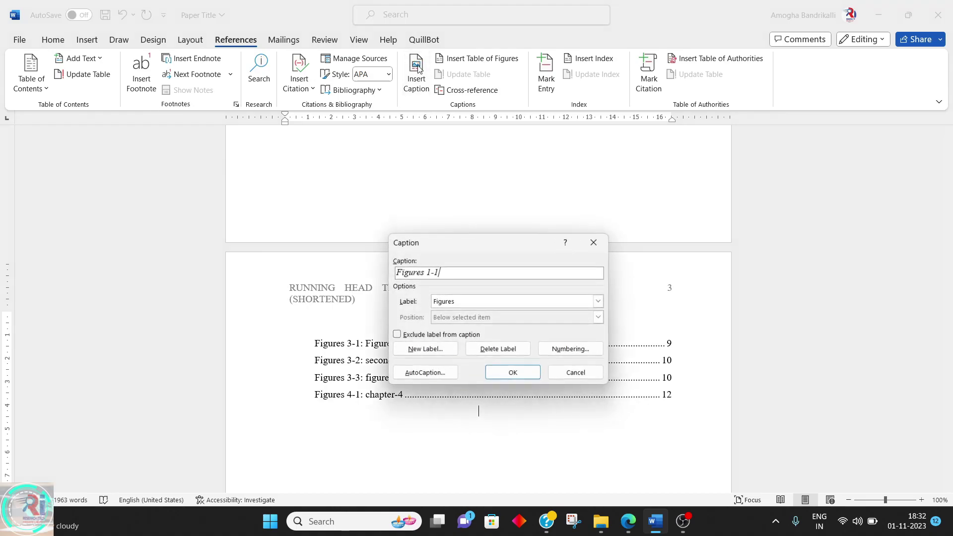
{"action": "left_click", "coordinate": [432, 348]}
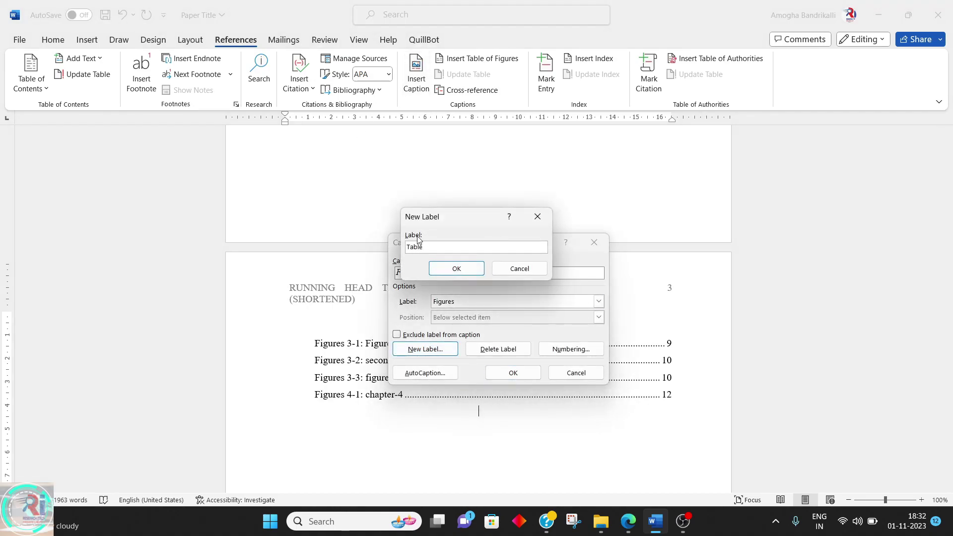
{"action": "left_click", "coordinate": [475, 268]}
{"action": "left_click", "coordinate": [570, 349]}
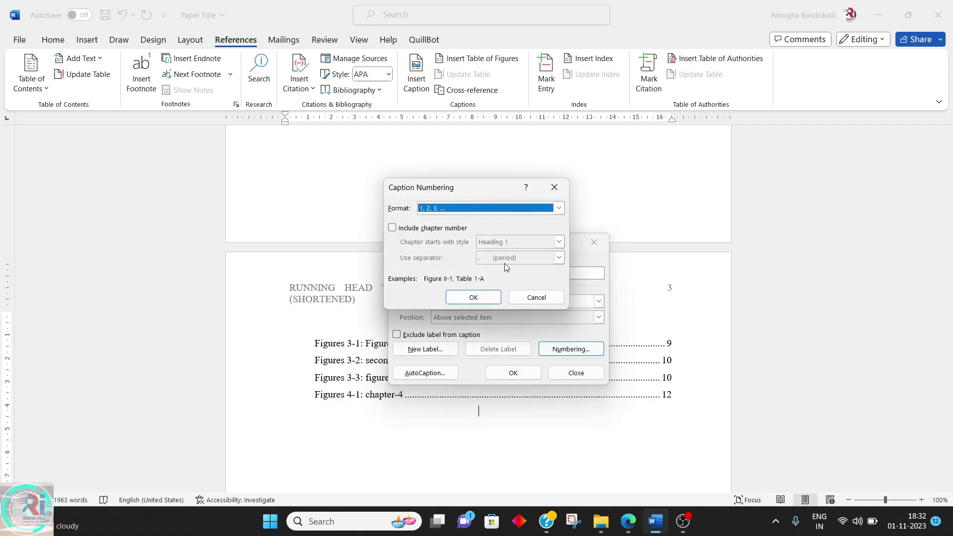
{"action": "left_click", "coordinate": [391, 227]}
{"action": "left_click", "coordinate": [559, 241]}
{"action": "left_click", "coordinate": [516, 259]}
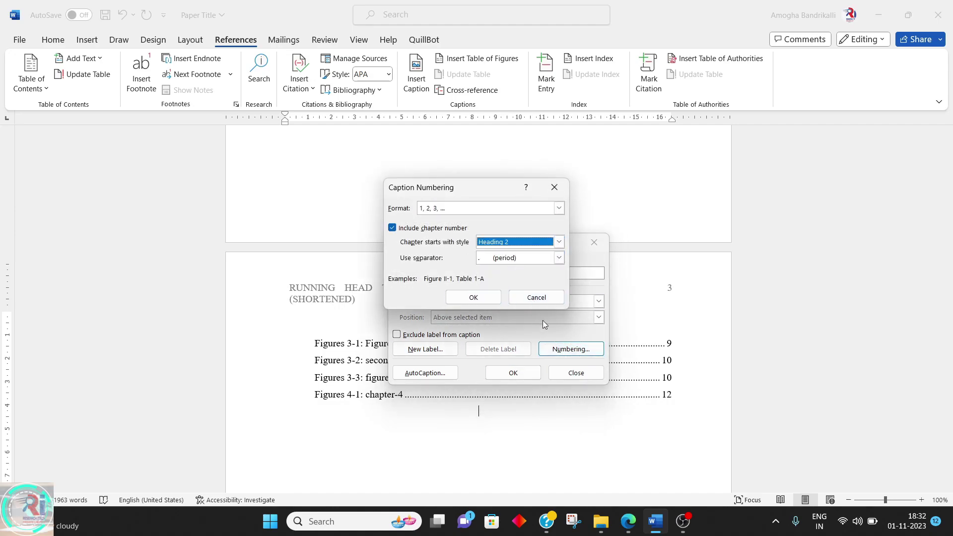
{"action": "left_click", "coordinate": [486, 297]}
Insert a trial 'Table 1.1' caption, then begin erasing it.
{"action": "left_click", "coordinate": [535, 372]}
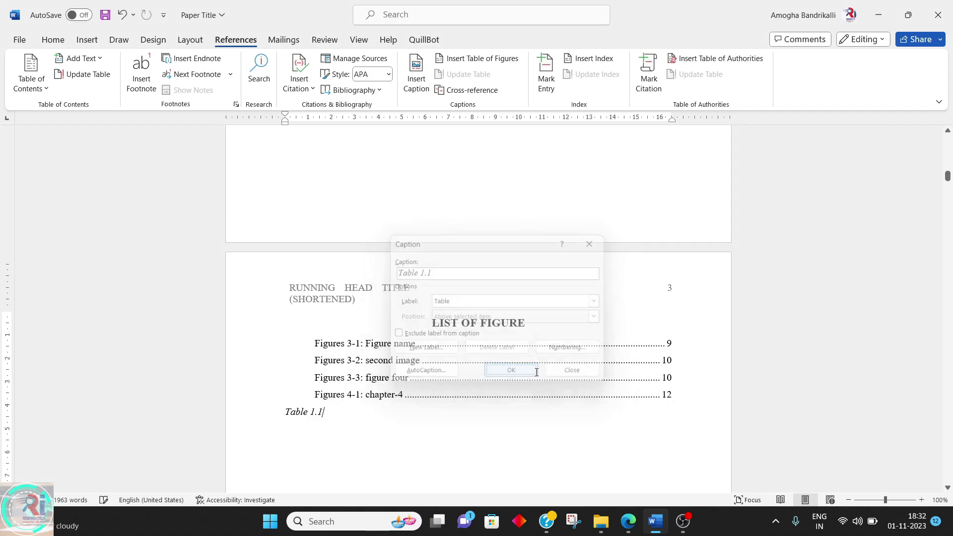
{"action": "scroll", "coordinate": [536, 372], "scroll_direction": "down", "scroll_amount": 5}
{"action": "scroll", "coordinate": [535, 372], "scroll_direction": "up", "scroll_amount": 3}
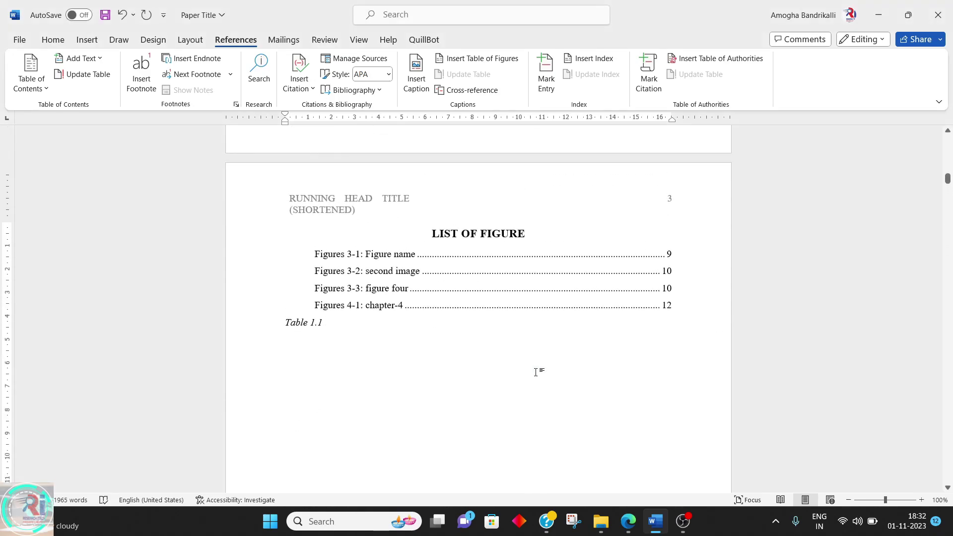
{"action": "key", "text": "BackSpace"}
{"action": "key", "text": "BackSpace"}
{"action": "key", "text": "BackSpace"}
{"action": "key", "text": "BackSpace"}
{"action": "key", "text": "BackSpace"}
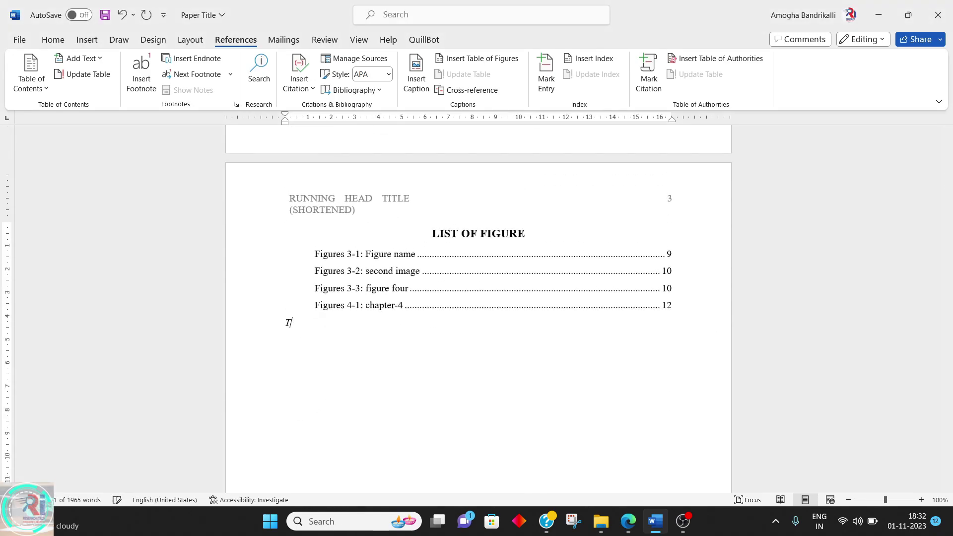
Delete the leftover 'T' of the trial table caption.
{"action": "key", "text": "BackSpace"}
{"action": "scroll", "coordinate": [789, 353], "scroll_direction": "down", "scroll_amount": 20}
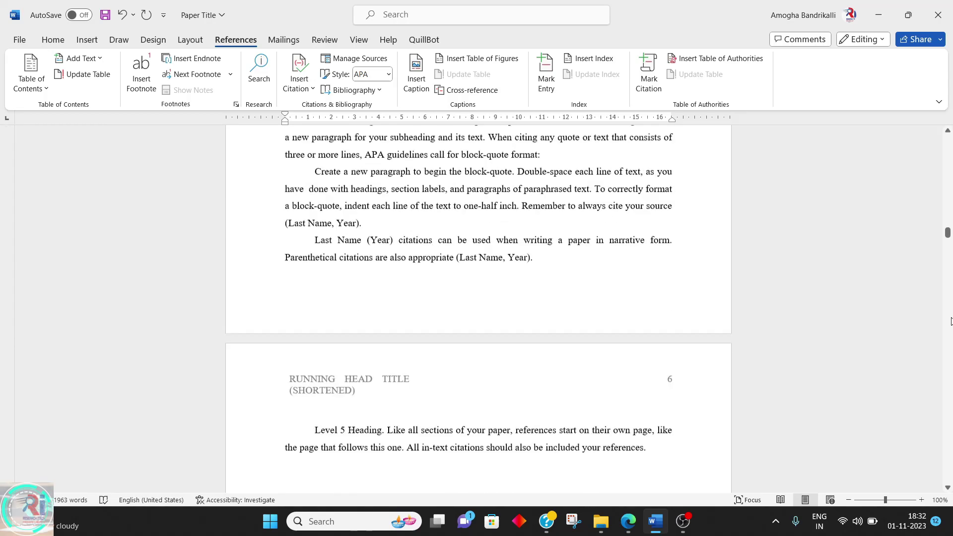
{"action": "scroll", "coordinate": [949, 321], "scroll_direction": "down", "scroll_amount": 7}
{"action": "scroll", "coordinate": [498, 247], "scroll_direction": "up", "scroll_amount": 5}
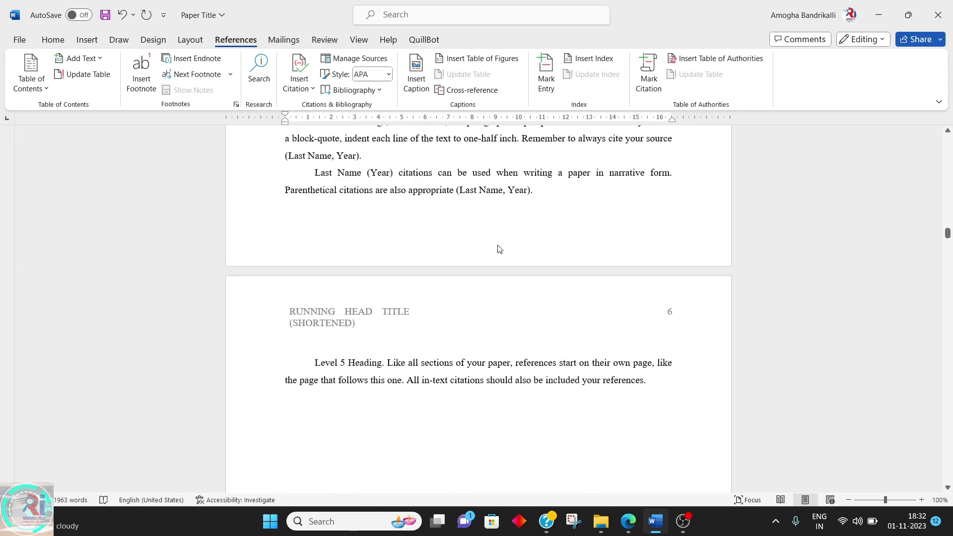
{"action": "scroll", "coordinate": [498, 247], "scroll_direction": "down", "scroll_amount": 1}
{"action": "scroll", "coordinate": [498, 247], "scroll_direction": "up", "scroll_amount": 5}
{"action": "scroll", "coordinate": [536, 281], "scroll_direction": "down", "scroll_amount": 3}
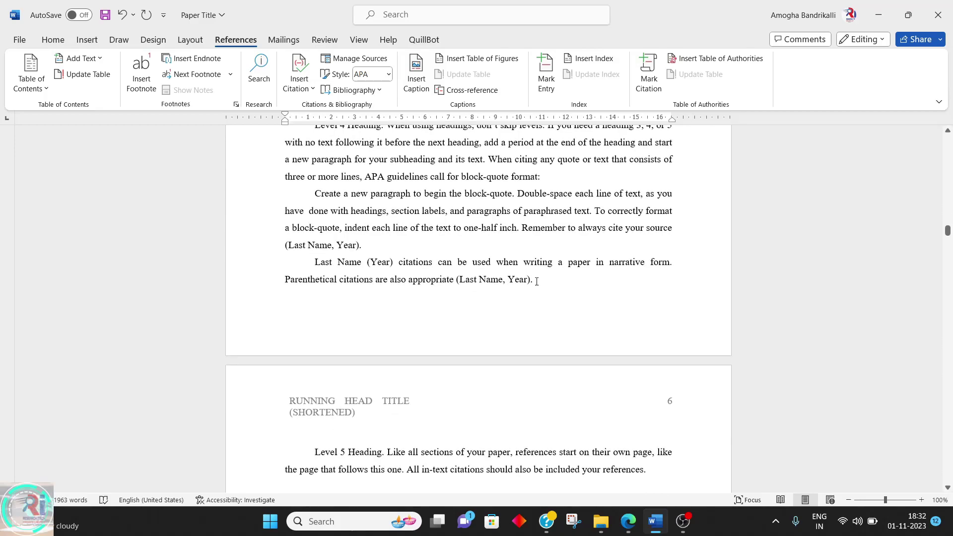
Put the insertion point before 'Level 5 Heading' on page 6.
{"action": "triple_click", "coordinate": [536, 281]}
{"action": "left_click", "coordinate": [426, 245]}
{"action": "scroll", "coordinate": [367, 326], "scroll_direction": "down", "scroll_amount": 3}
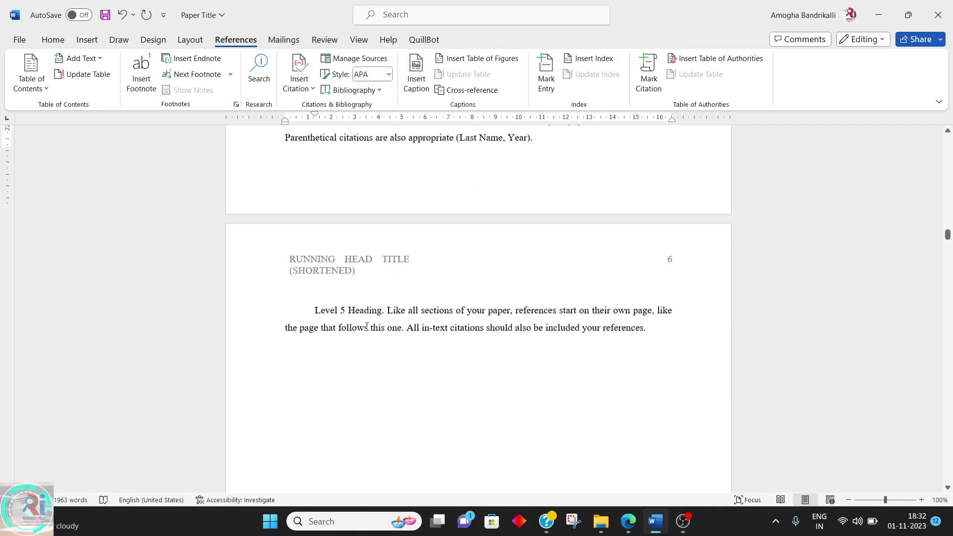
{"action": "left_click_drag", "start_coordinate": [385, 303], "coordinate": [330, 279]}
Add a blank line above the 'If needed' paragraph for the table caption.
{"action": "key", "text": "Left"}
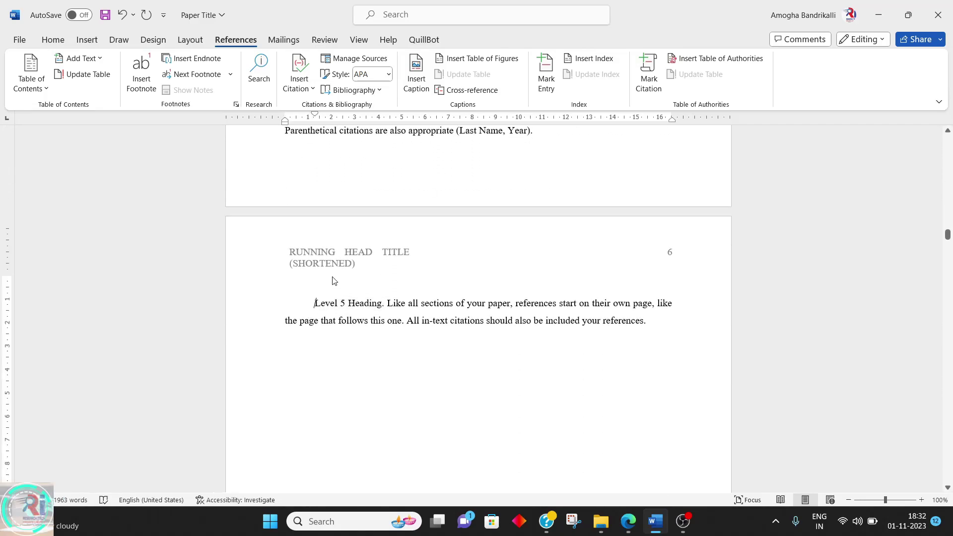
{"action": "scroll", "coordinate": [333, 281], "scroll_direction": "down", "scroll_amount": 10}
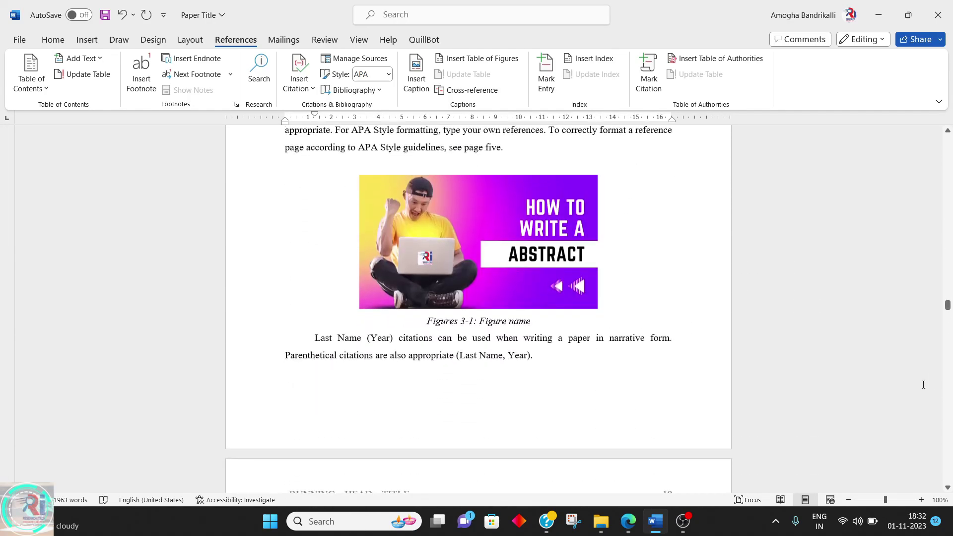
{"action": "scroll", "coordinate": [392, 355], "scroll_direction": "down", "scroll_amount": 5}
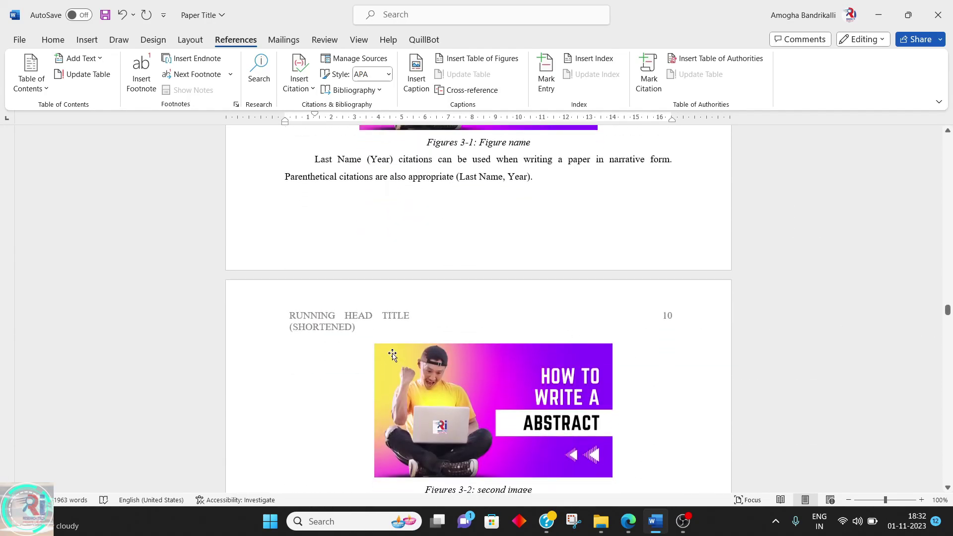
{"action": "scroll", "coordinate": [392, 354], "scroll_direction": "down", "scroll_amount": 2}
{"action": "scroll", "coordinate": [392, 354], "scroll_direction": "up", "scroll_amount": 8}
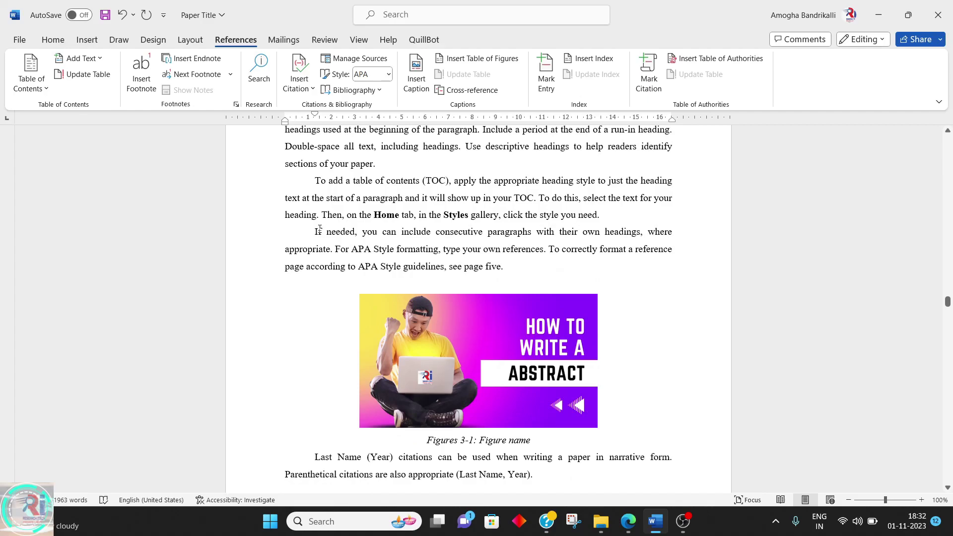
{"action": "triple_click", "coordinate": [319, 229]}
{"action": "key", "text": "Left"}
{"action": "key", "text": "Return"}
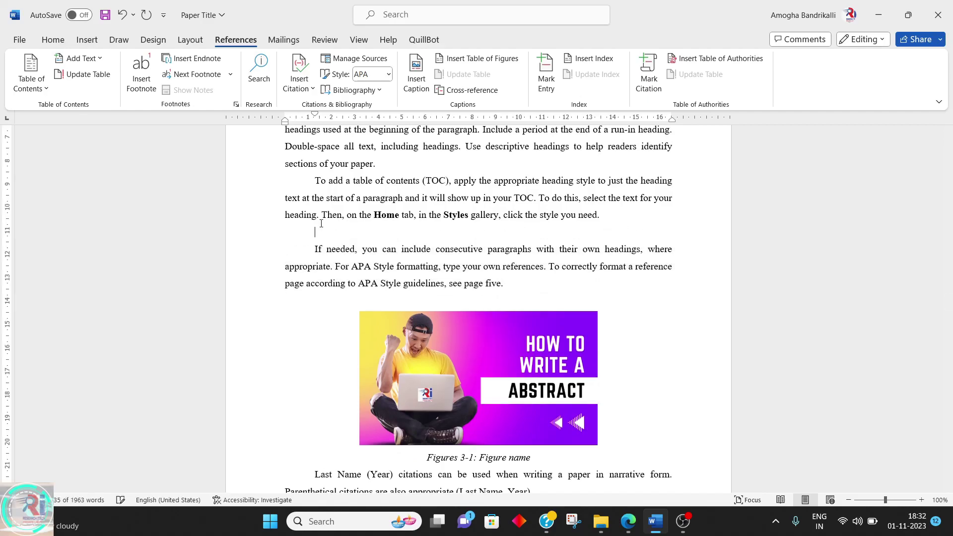
Insert the centred caption 'Table 3.1: Table 1 of chapter 3rd' with an empty line after it.
{"action": "left_click", "coordinate": [419, 81]}
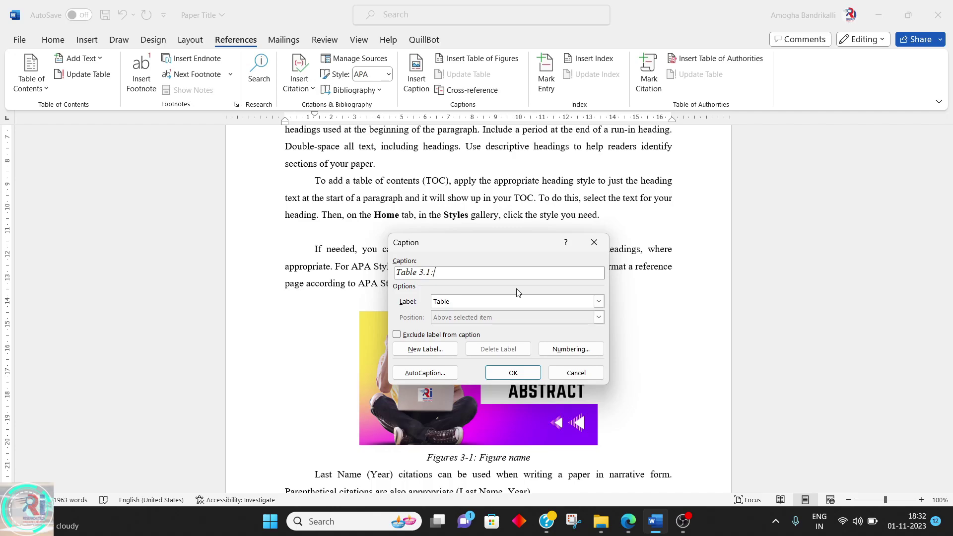
{"action": "left_click", "coordinate": [573, 302]}
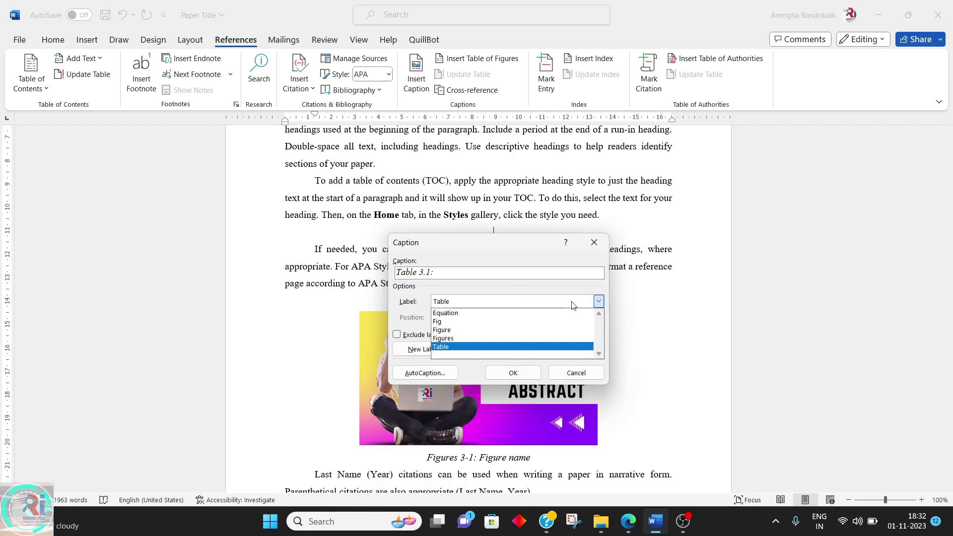
{"action": "left_click", "coordinate": [520, 328]}
{"action": "left_click", "coordinate": [515, 301]}
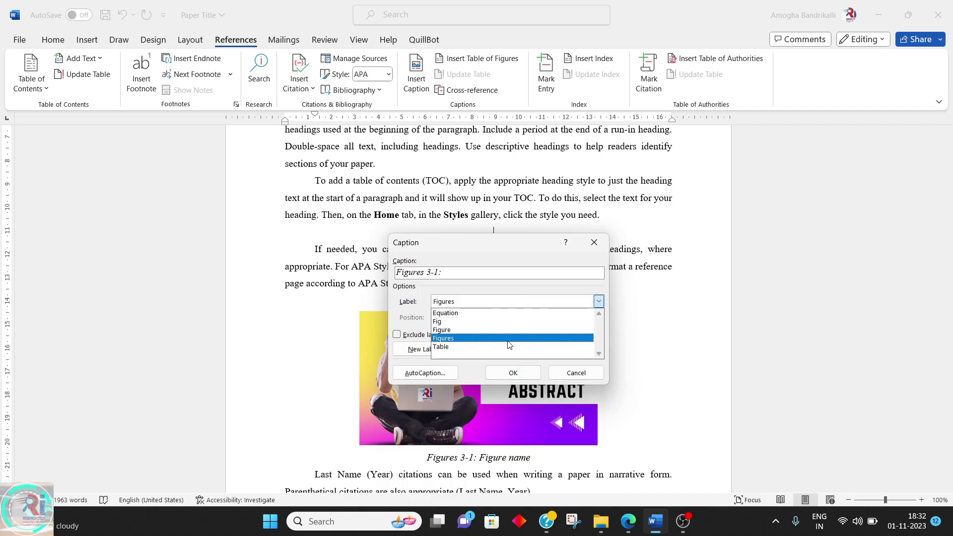
{"action": "left_click", "coordinate": [509, 346]}
{"action": "left_click", "coordinate": [486, 277]}
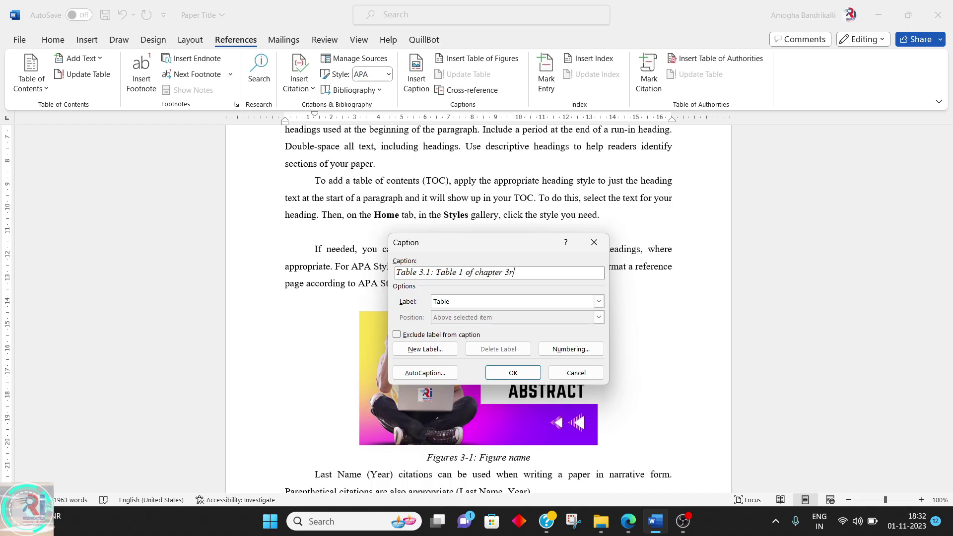
{"action": "type", "text": "d"}
{"action": "key", "text": "Return"}
{"action": "key", "text": "ctrl+e"}
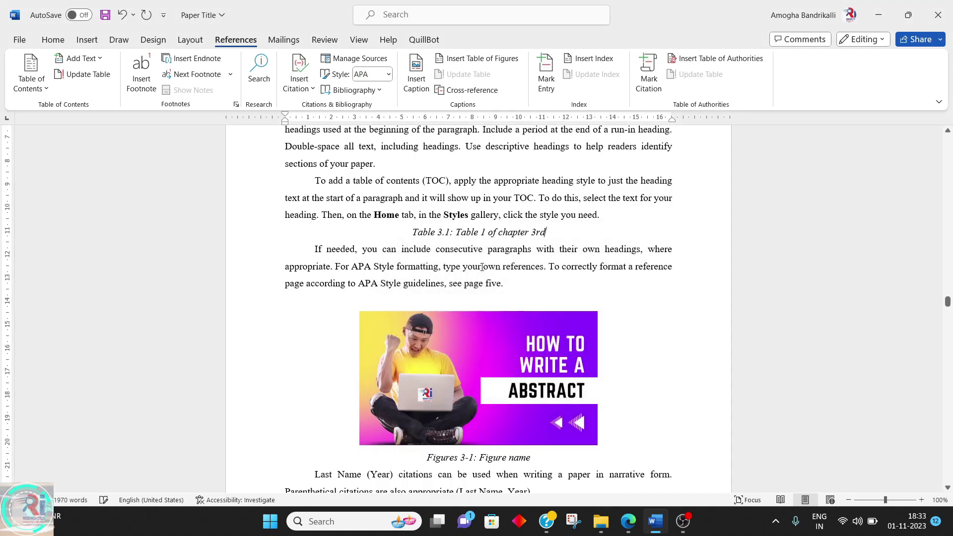
{"action": "key", "text": "Return"}
Place the caret on the empty line below the list of figures.
{"action": "scroll", "coordinate": [579, 295], "scroll_direction": "up", "scroll_amount": 10}
{"action": "scroll", "coordinate": [579, 296], "scroll_direction": "up", "scroll_amount": 15}
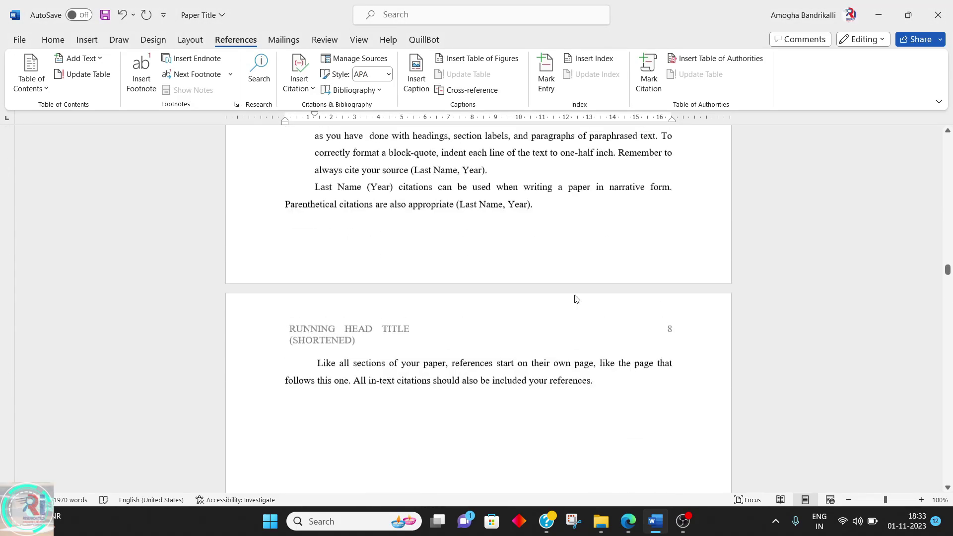
{"action": "scroll", "coordinate": [949, 151], "scroll_direction": "up", "scroll_amount": 20}
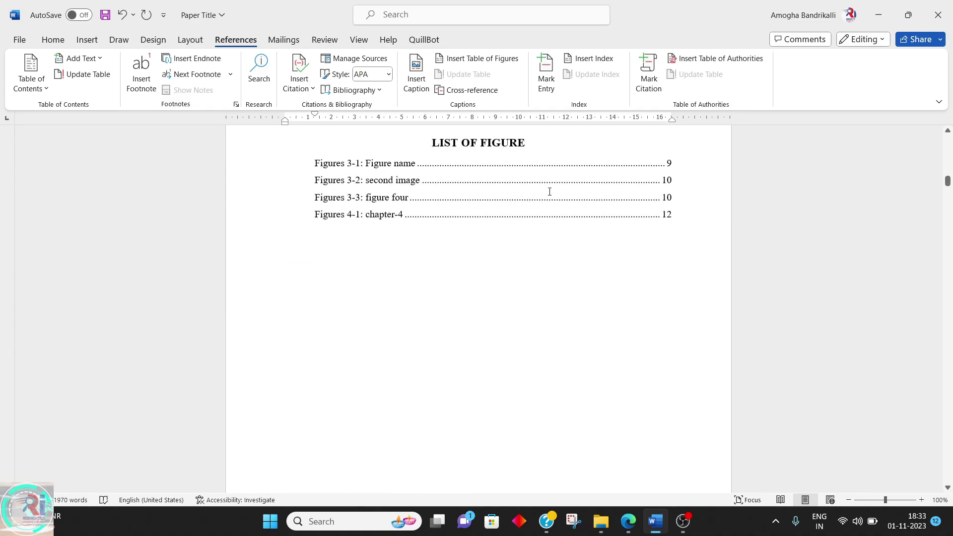
{"action": "left_click", "coordinate": [697, 220]}
{"action": "key", "text": "Down"}
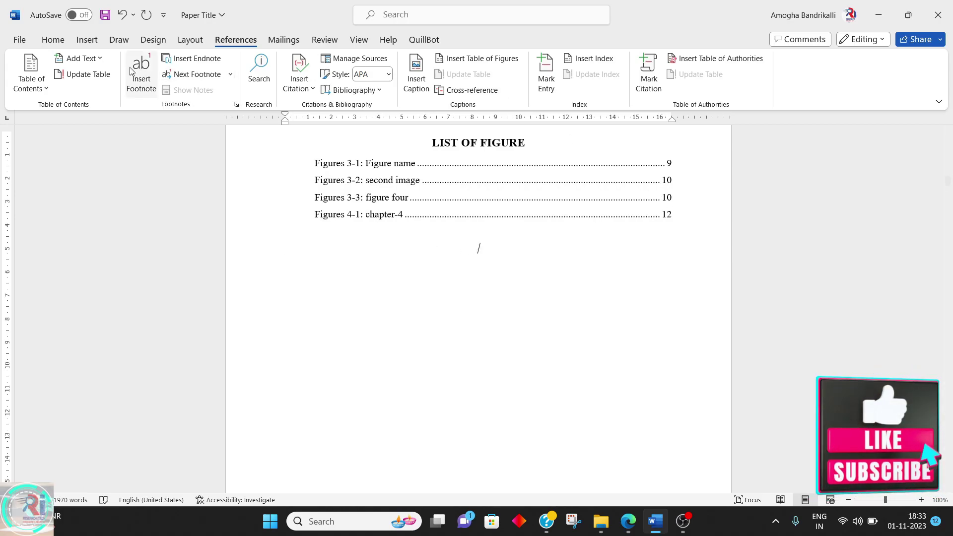
{"action": "left_click", "coordinate": [64, 41]}
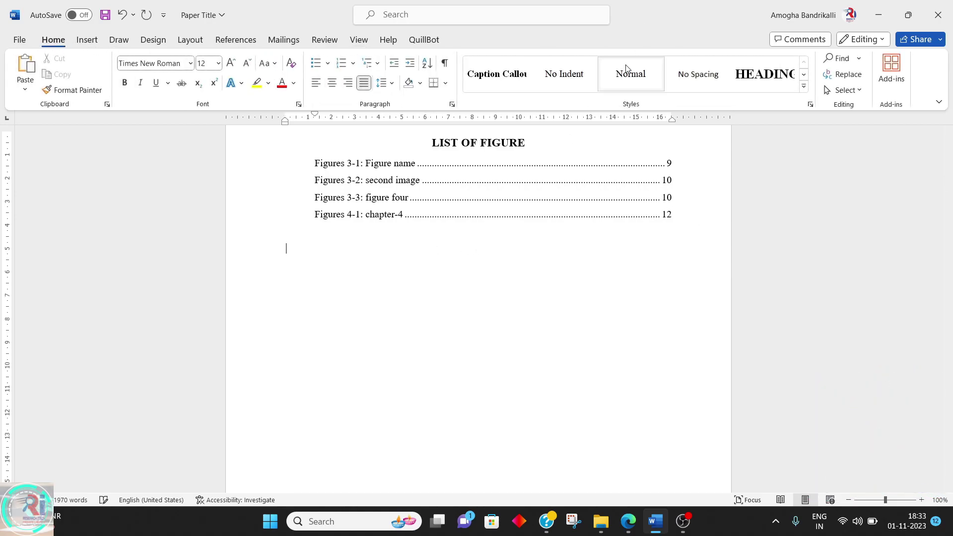
Copy the LIST OF FIGURE heading below the list and change it to 'LIST OF TABLES'.
{"action": "left_click_drag", "start_coordinate": [532, 142], "coordinate": [432, 143]}
{"action": "key", "text": "ctrl+c"}
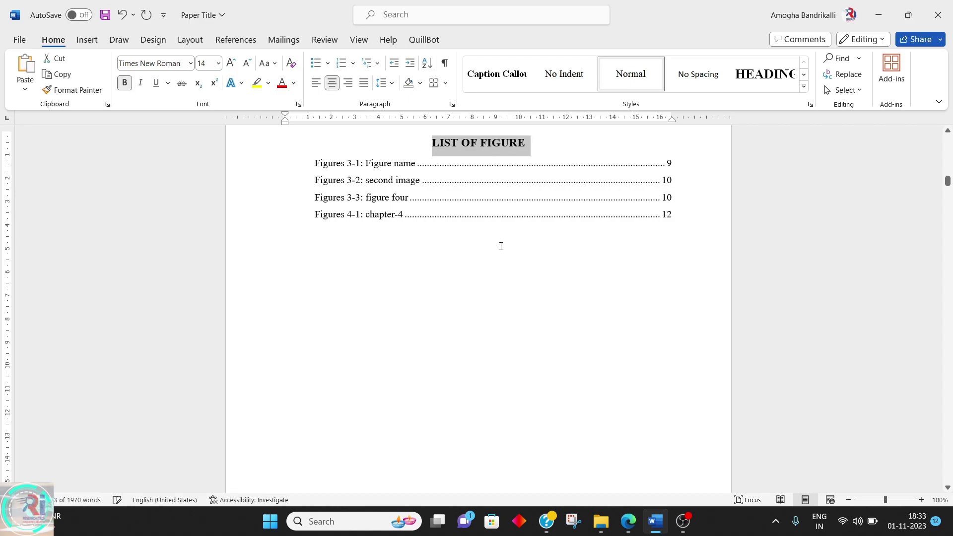
{"action": "left_click", "coordinate": [501, 259]}
{"action": "key", "text": "ctrl+v"}
{"action": "key", "text": "ctrl+z"}
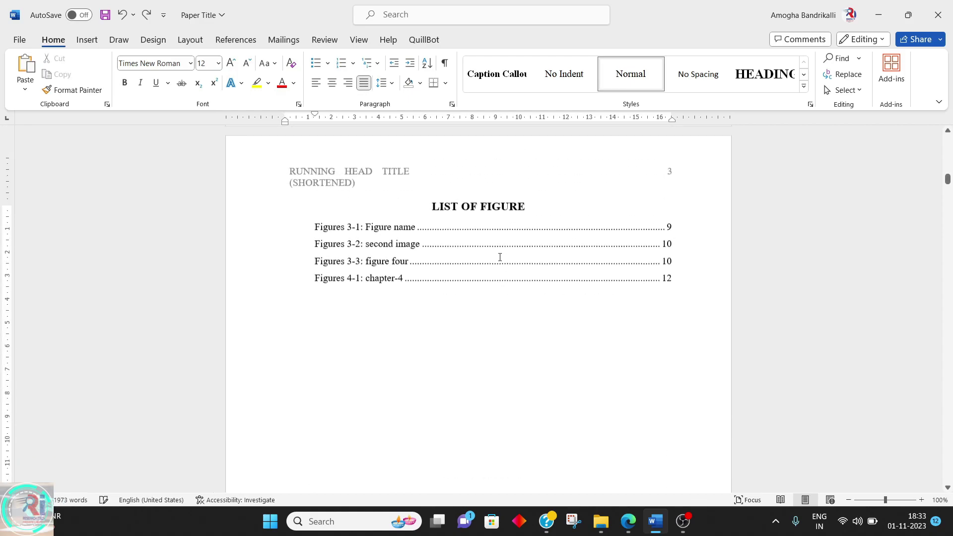
{"action": "key", "text": "ctrl+v"}
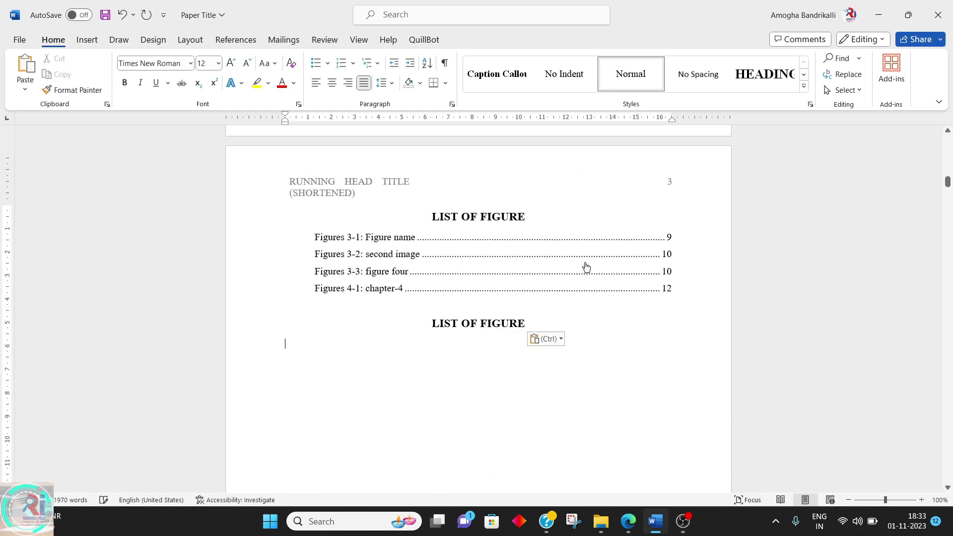
{"action": "key", "text": "BackSpace"}
{"action": "key", "text": "BackSpace"}
{"action": "key", "text": "BackSpace"}
{"action": "key", "text": "BackSpace"}
{"action": "key", "text": "BackSpace"}
{"action": "key", "text": "BackSpace"}
{"action": "key", "text": "BackSpace"}
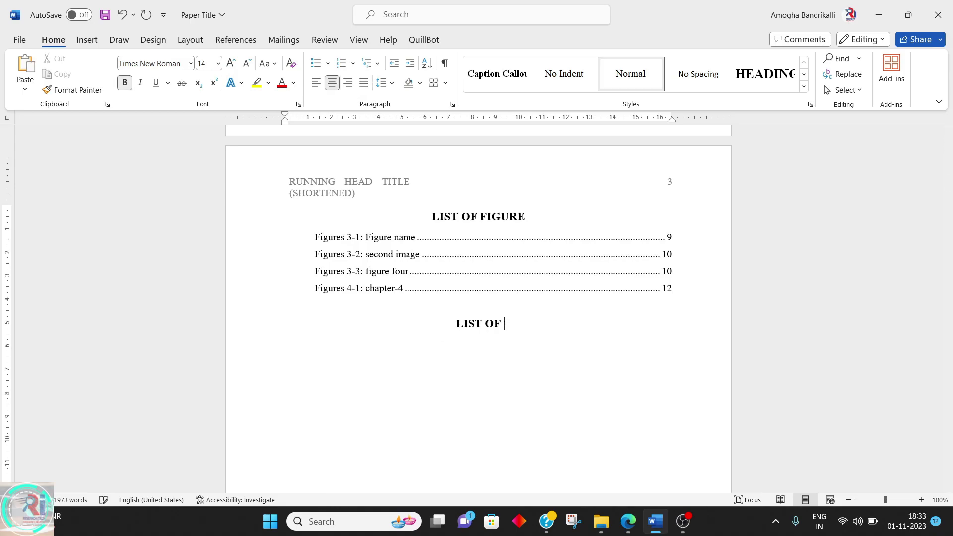
{"action": "type", "text": "TABLES"}
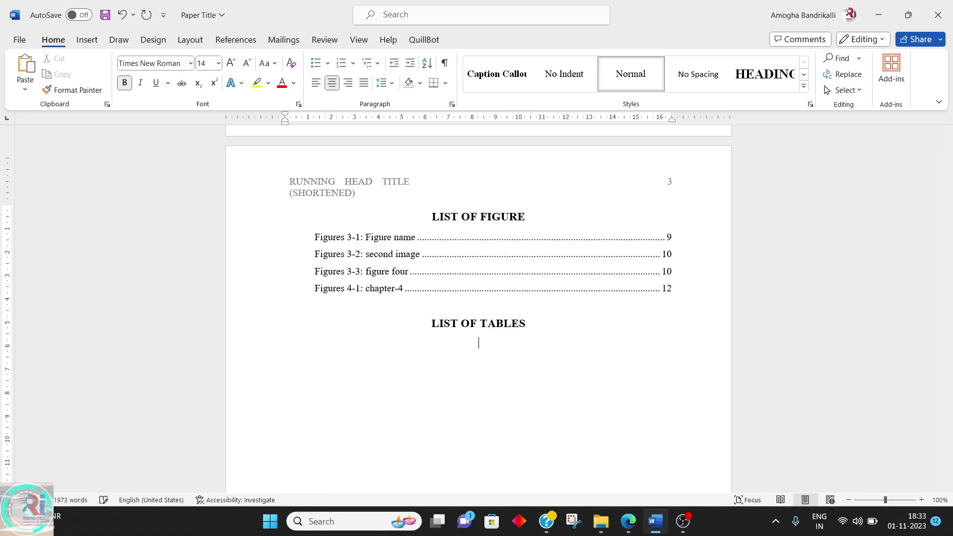
{"action": "left_click", "coordinate": [247, 45]}
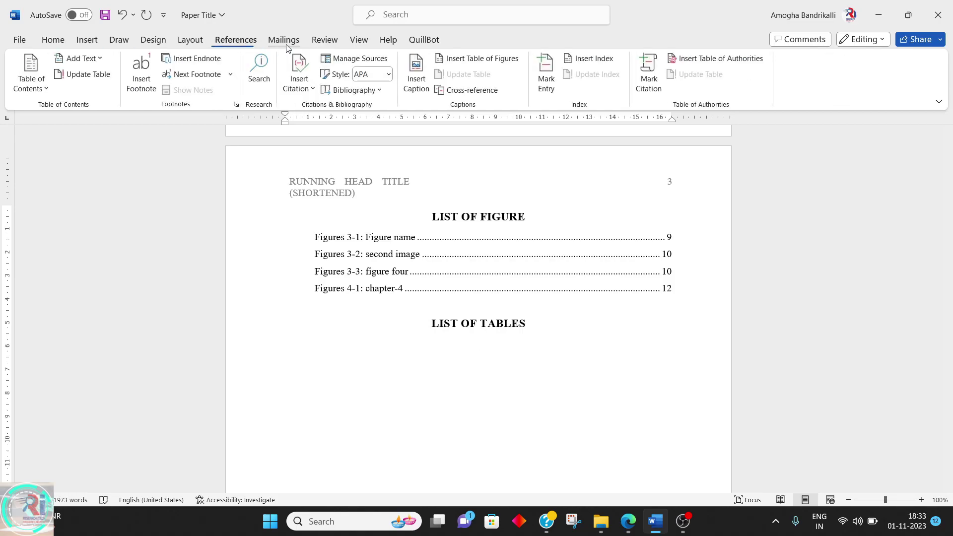
Insert a table of figures using the Table caption label, listing Table 3.1 on page 8.
{"action": "left_click", "coordinate": [460, 63]}
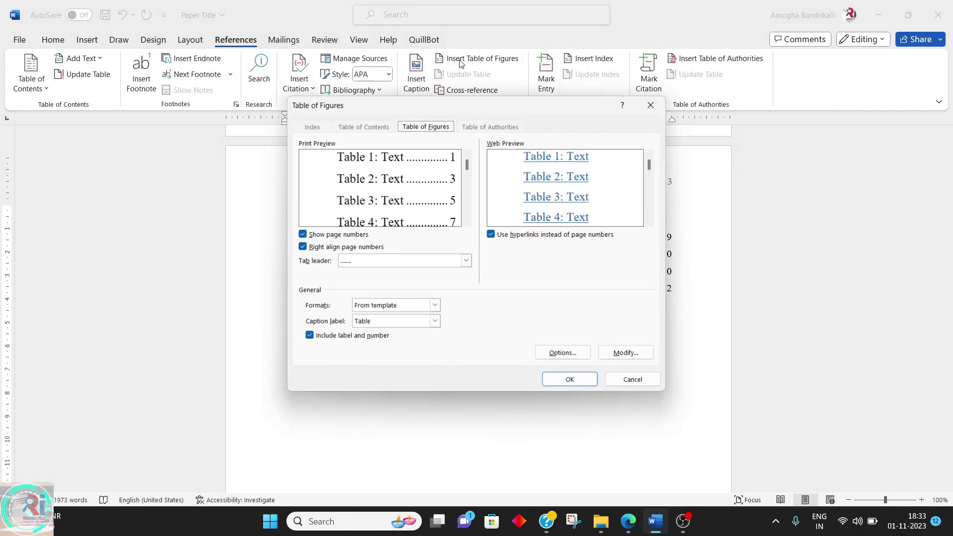
{"action": "left_click", "coordinate": [415, 323]}
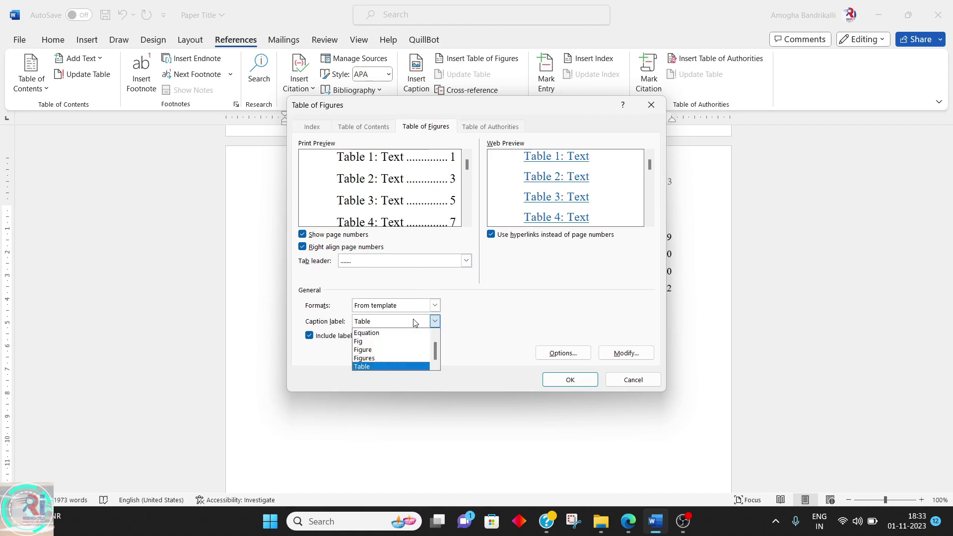
{"action": "left_click", "coordinate": [378, 366]}
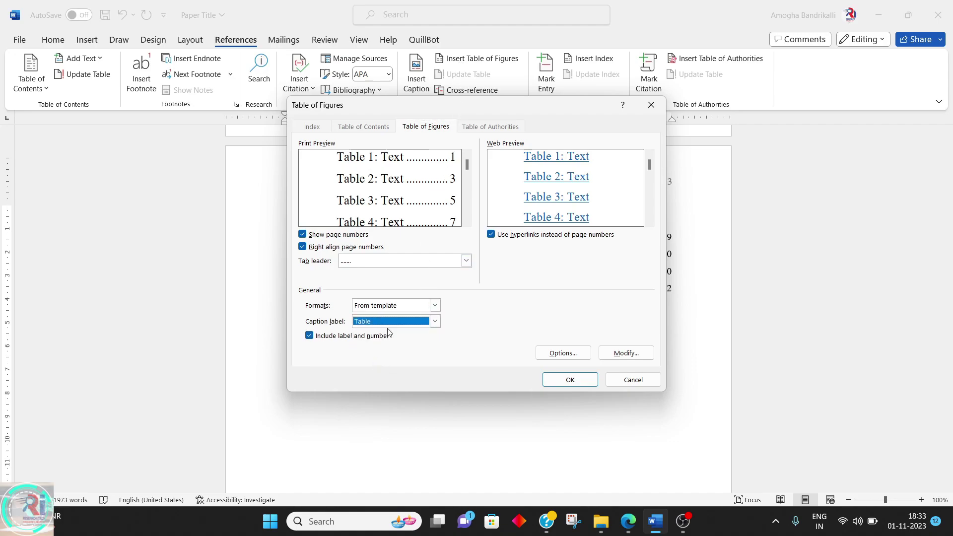
{"action": "left_click", "coordinate": [385, 326]}
{"action": "left_click", "coordinate": [379, 366]}
{"action": "left_click", "coordinate": [569, 379]}
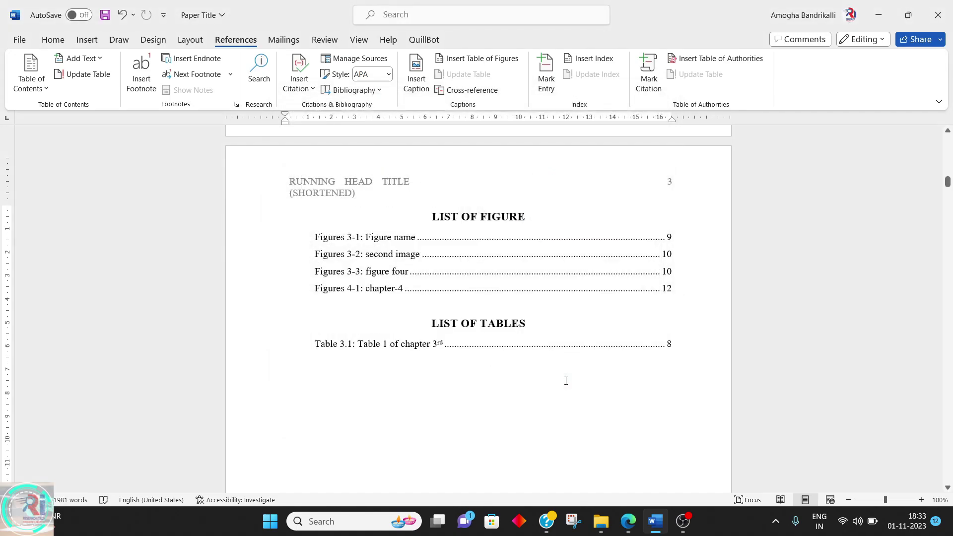
{"action": "scroll", "coordinate": [566, 380], "scroll_direction": "down", "scroll_amount": 5}
Put the caret in the Figures 3-2 caption and start modifying the Caption style.
{"action": "left_click_drag", "start_coordinate": [947, 277], "coordinate": [947, 316]}
{"action": "scroll", "coordinate": [634, 270], "scroll_direction": "up", "scroll_amount": 6}
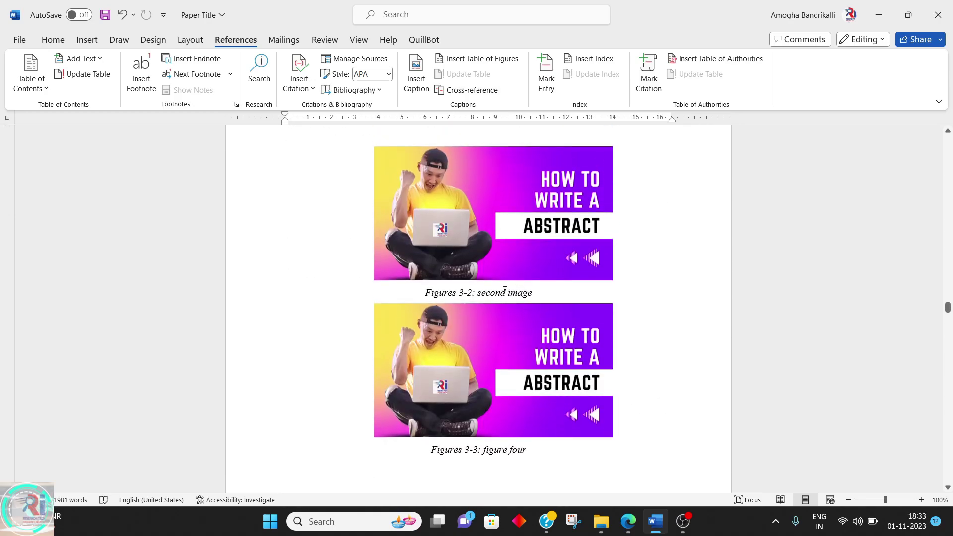
{"action": "left_click", "coordinate": [501, 292]}
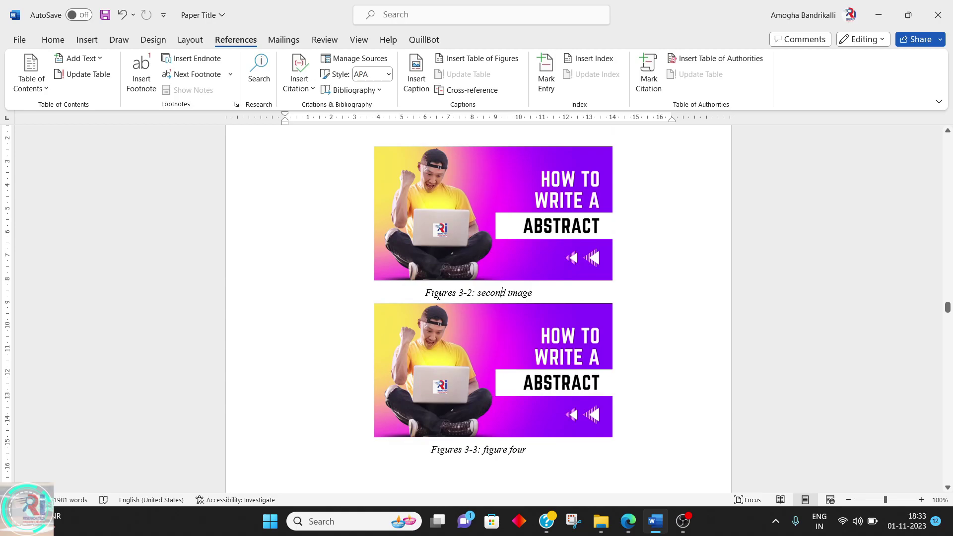
{"action": "scroll", "coordinate": [439, 296], "scroll_direction": "up", "scroll_amount": 6}
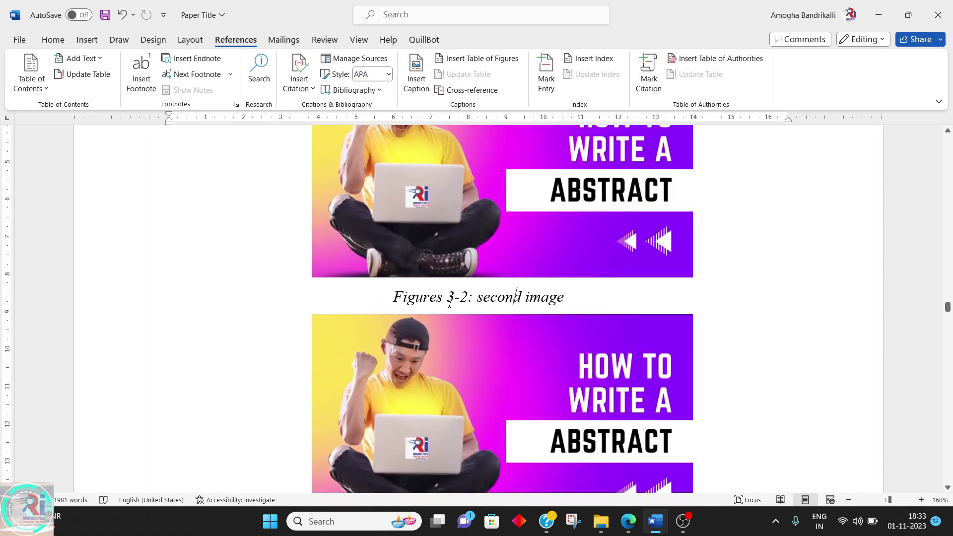
{"action": "scroll", "coordinate": [449, 304], "scroll_direction": "down", "scroll_amount": 5}
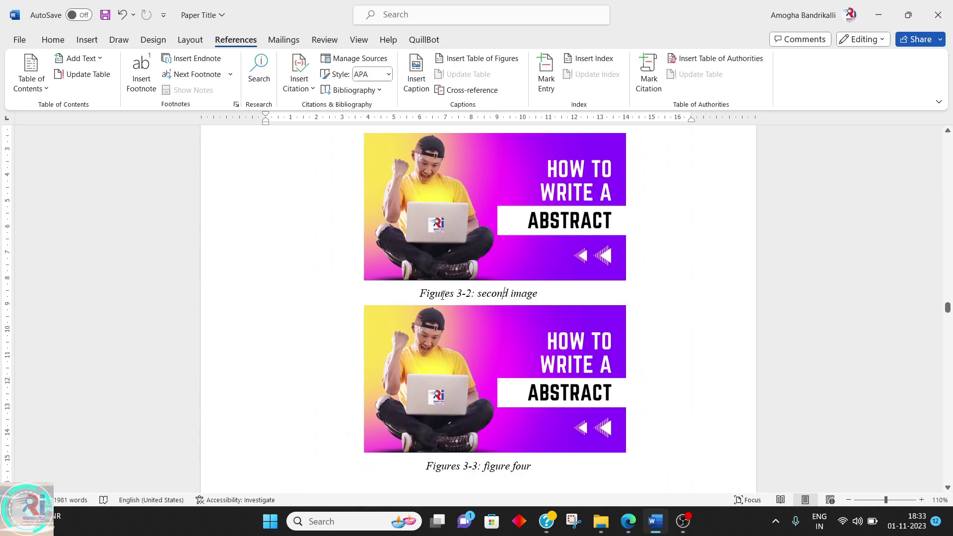
{"action": "left_click", "coordinate": [49, 40]}
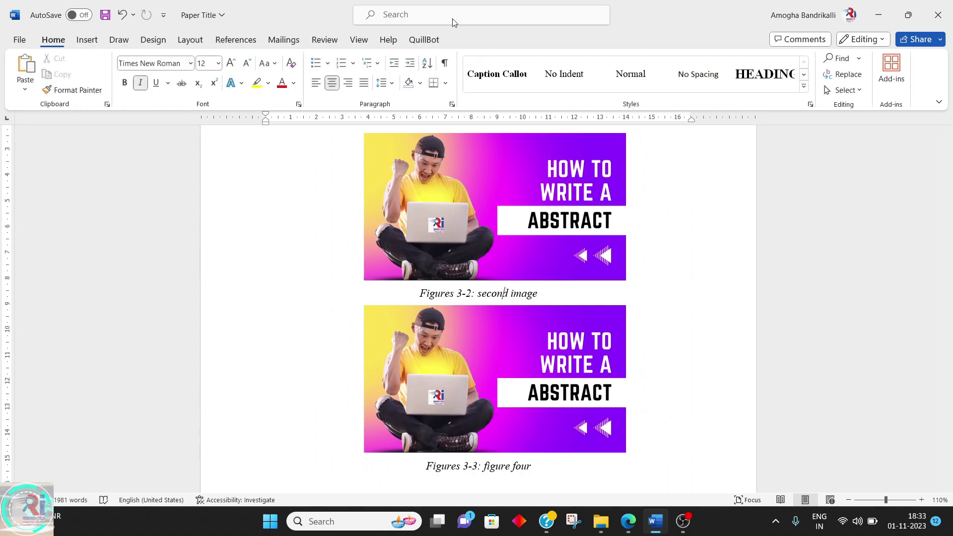
{"action": "left_click", "coordinate": [803, 86]}
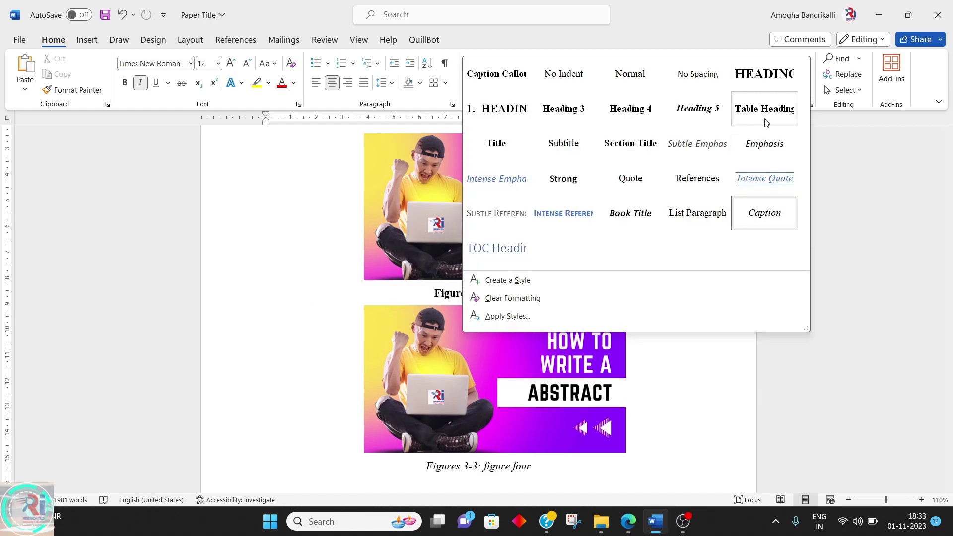
{"action": "right_click", "coordinate": [782, 223]}
{"action": "left_click", "coordinate": [802, 243]}
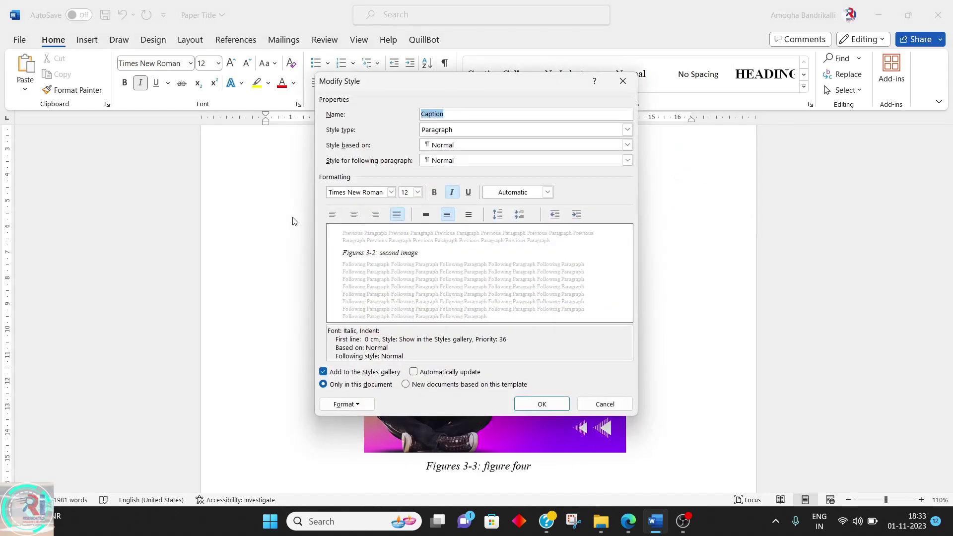
Make the Caption style non-italic, non-bold, 9 pt, and apply it.
{"action": "left_click", "coordinate": [435, 192]}
{"action": "left_click", "coordinate": [452, 194]}
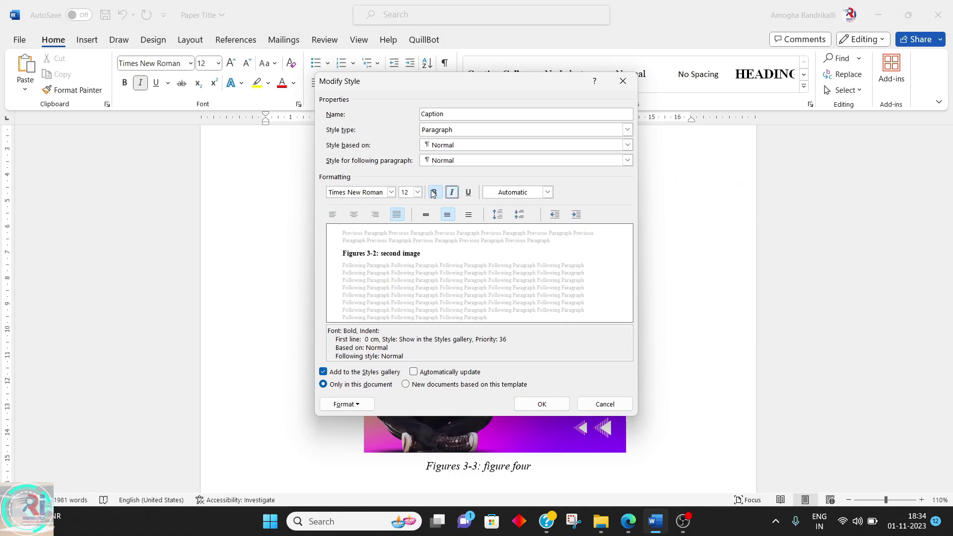
{"action": "left_click", "coordinate": [434, 193]}
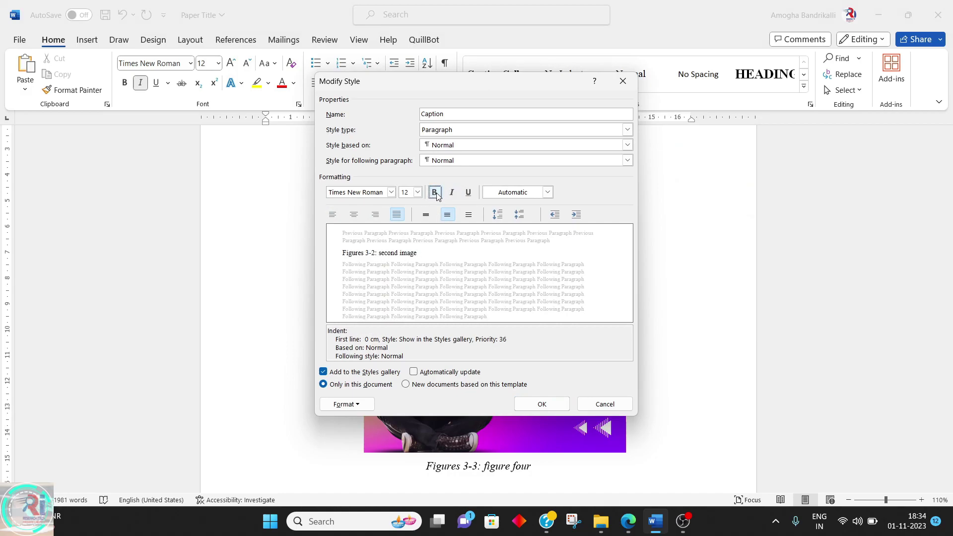
{"action": "left_click", "coordinate": [435, 194]}
{"action": "left_click", "coordinate": [434, 193]}
{"action": "left_click", "coordinate": [418, 192]}
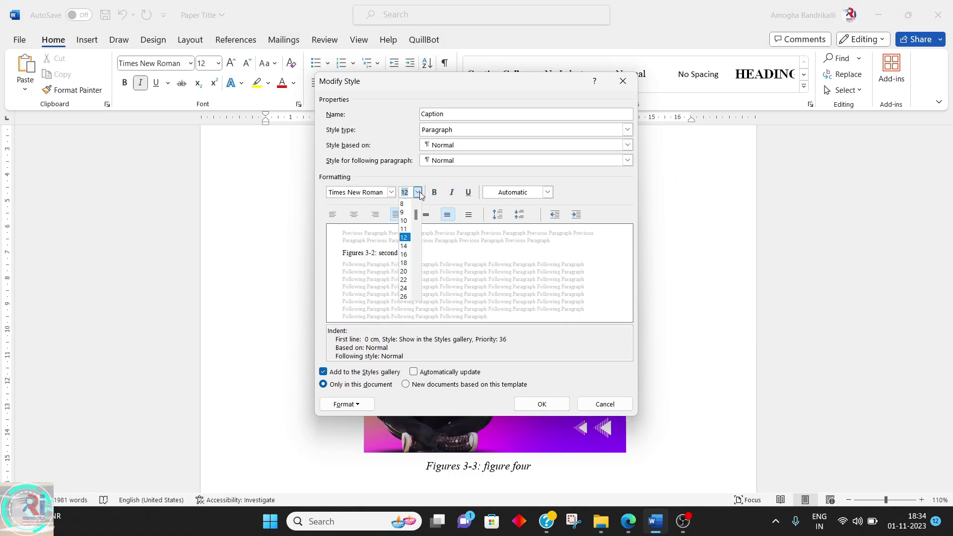
{"action": "left_click", "coordinate": [403, 212]}
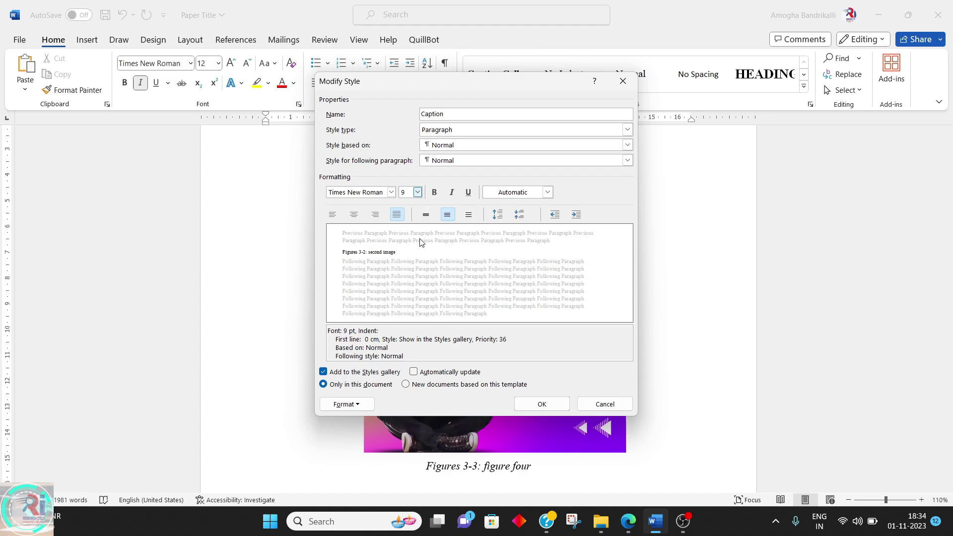
{"action": "left_click", "coordinate": [542, 404]}
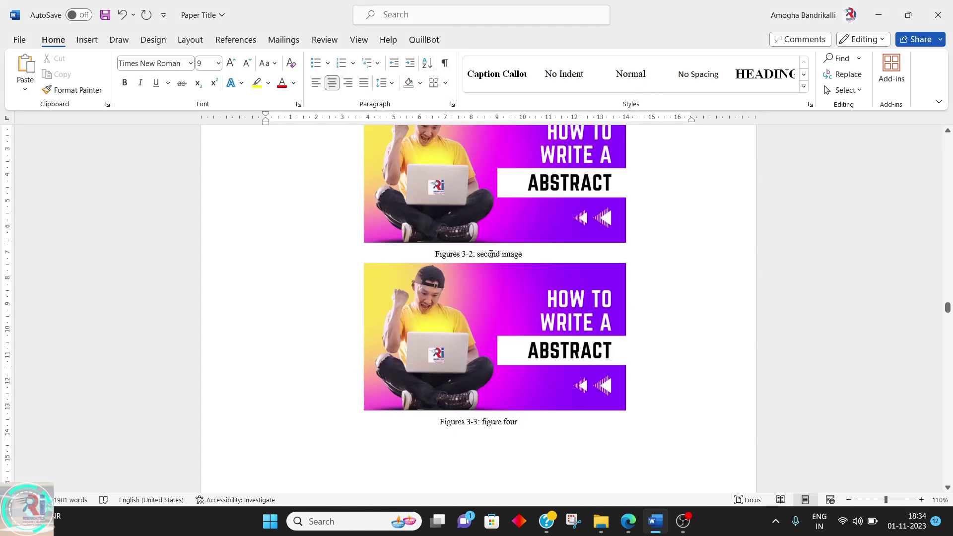
{"action": "scroll", "coordinate": [489, 251], "scroll_direction": "up", "scroll_amount": 10}
{"action": "scroll", "coordinate": [489, 255], "scroll_direction": "down", "scroll_amount": 2}
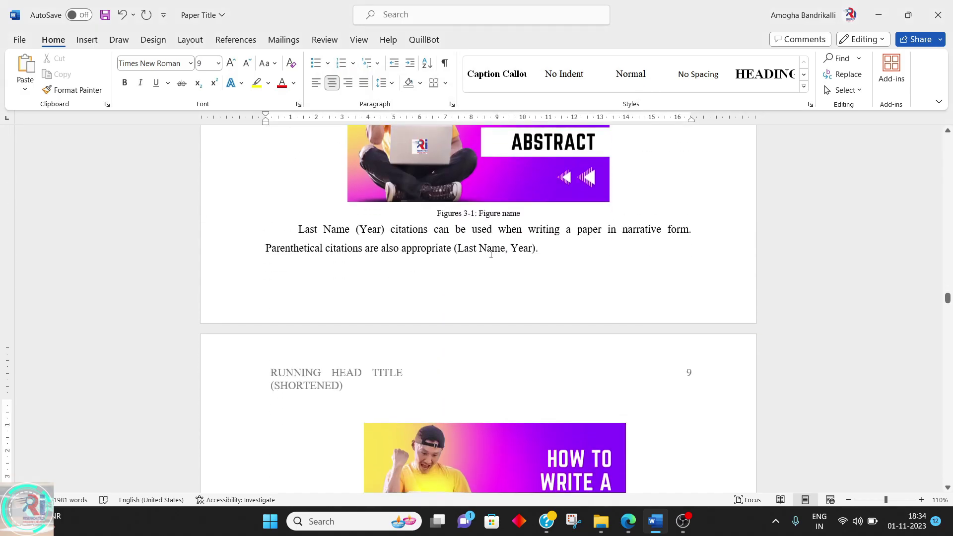
{"action": "left_click", "coordinate": [494, 215]}
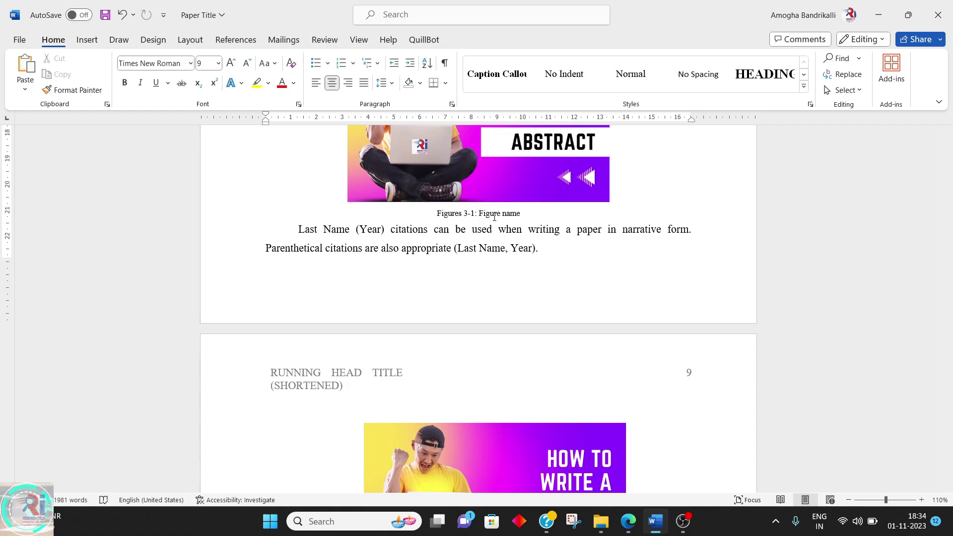
{"action": "scroll", "coordinate": [494, 217], "scroll_direction": "up", "scroll_amount": 10}
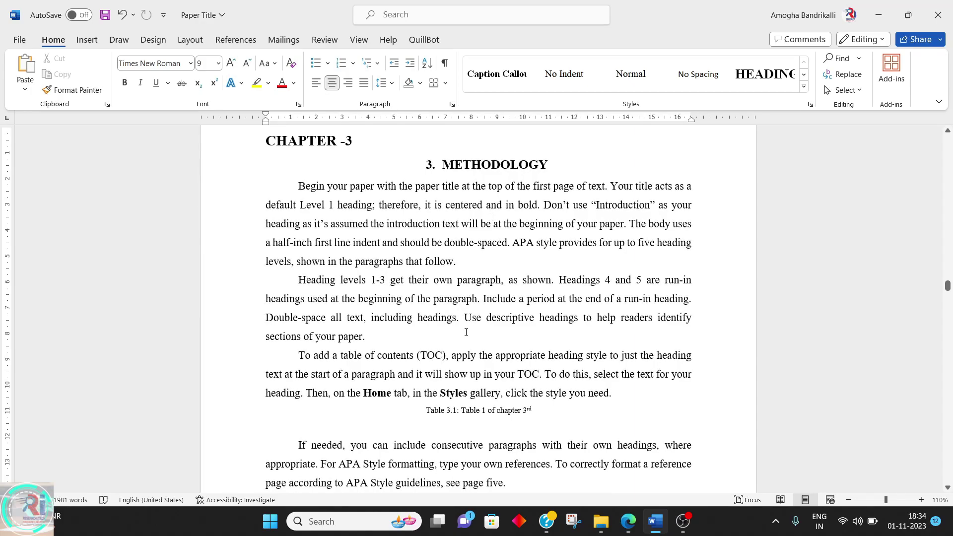
{"action": "left_click", "coordinate": [446, 411]}
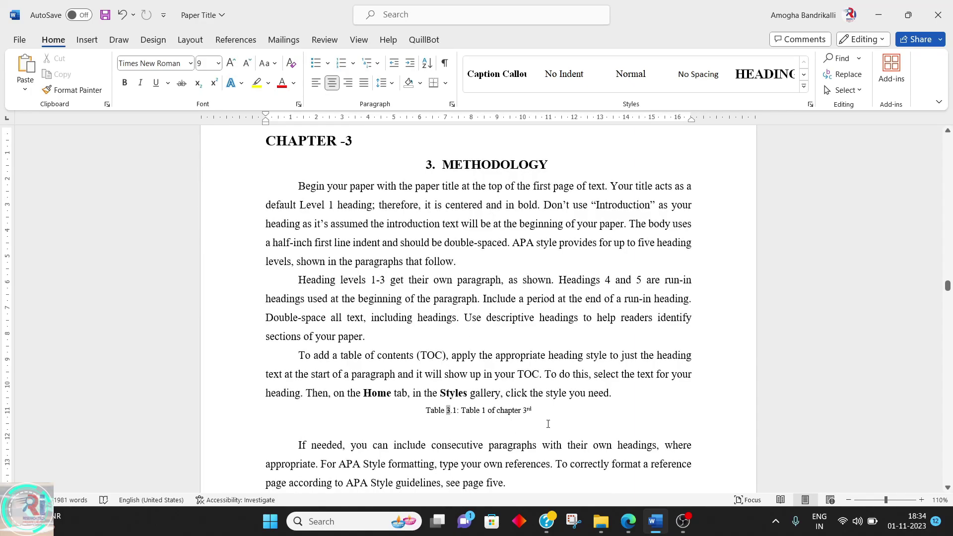